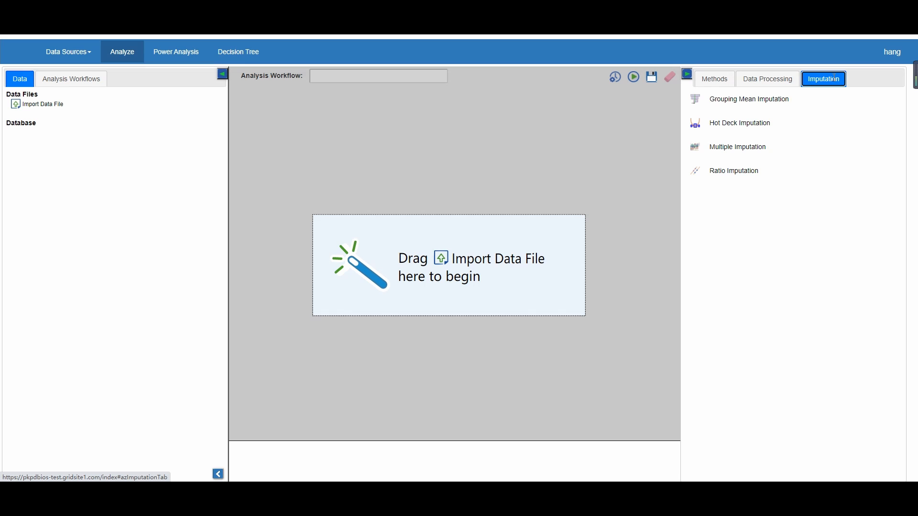
- Browse the analysis methods under One Sample Distribution Test, Mean Difference across Groups and Association among Variables
{"action": "left_click", "coordinate": [715, 85]}
{"action": "left_click", "coordinate": [688, 125]}
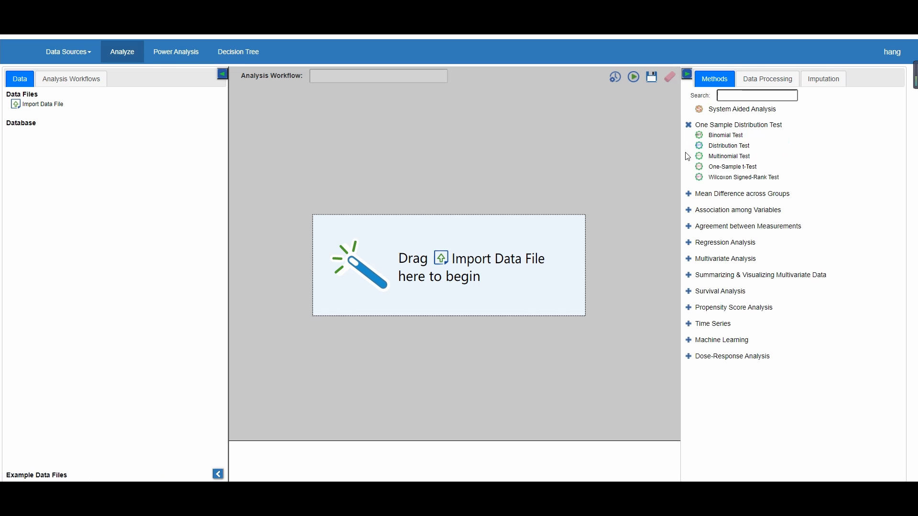
{"action": "left_click", "coordinate": [689, 193]}
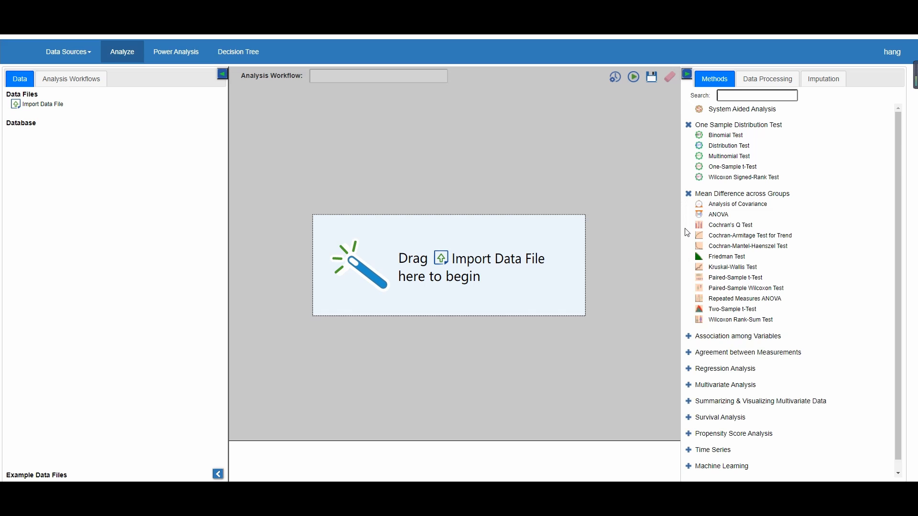
{"action": "left_click", "coordinate": [688, 336]}
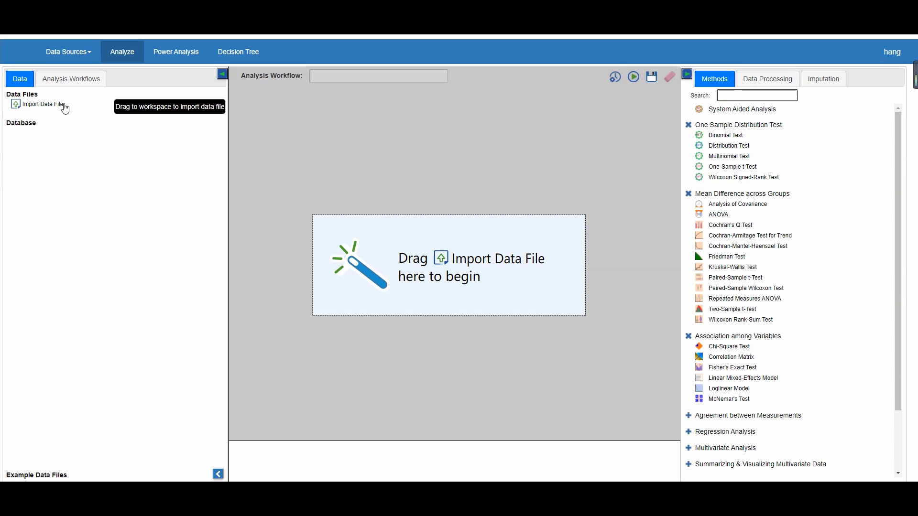
- Import the local file train.csv into the workspace and add "na" to its missing-value representations
{"action": "left_click_drag", "start_coordinate": [65, 109], "coordinate": [304, 138]}
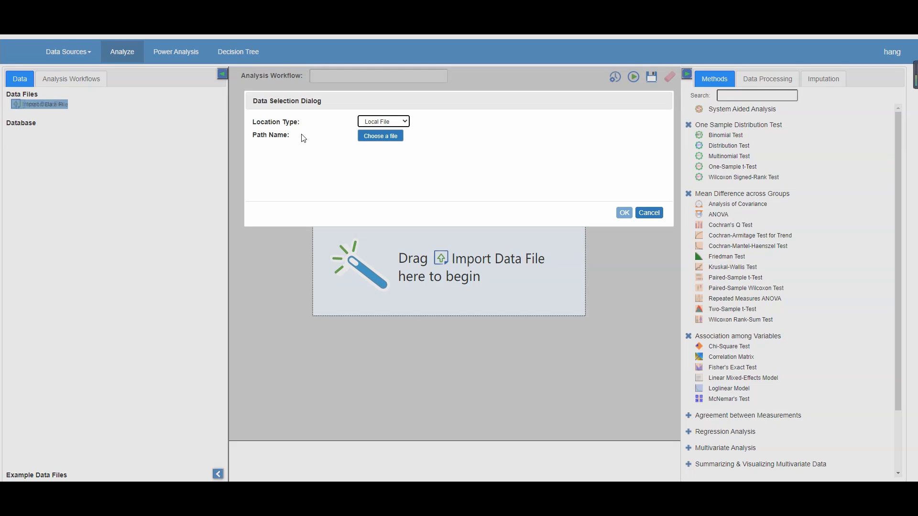
{"action": "left_click", "coordinate": [380, 137]}
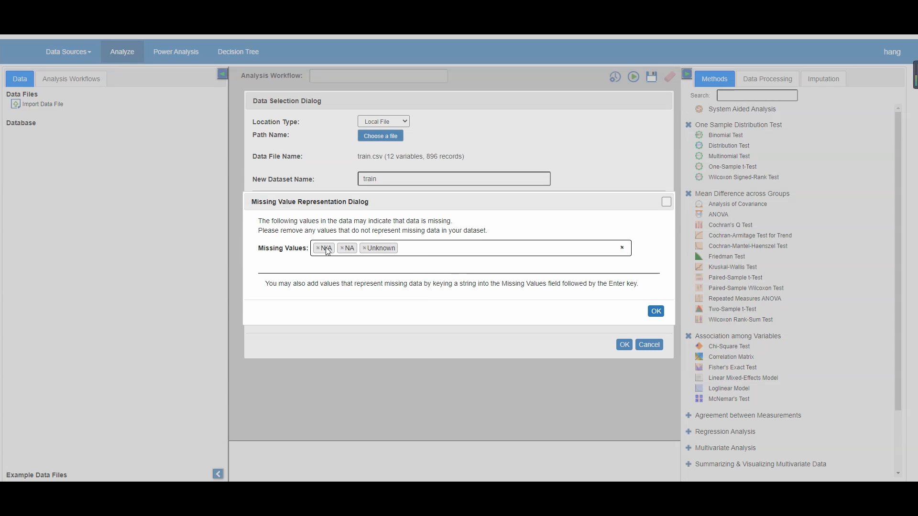
{"action": "left_click", "coordinate": [407, 249]}
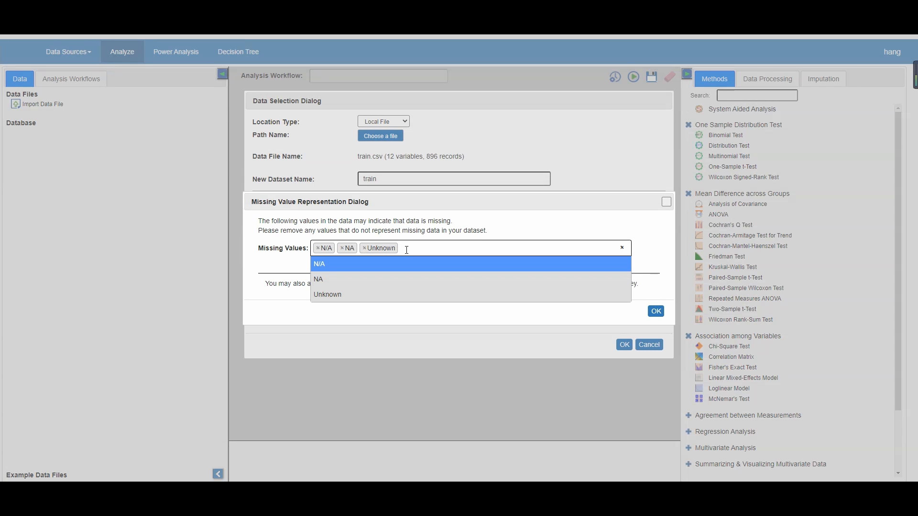
{"action": "type", "text": "na"}
{"action": "left_click", "coordinate": [397, 265]}
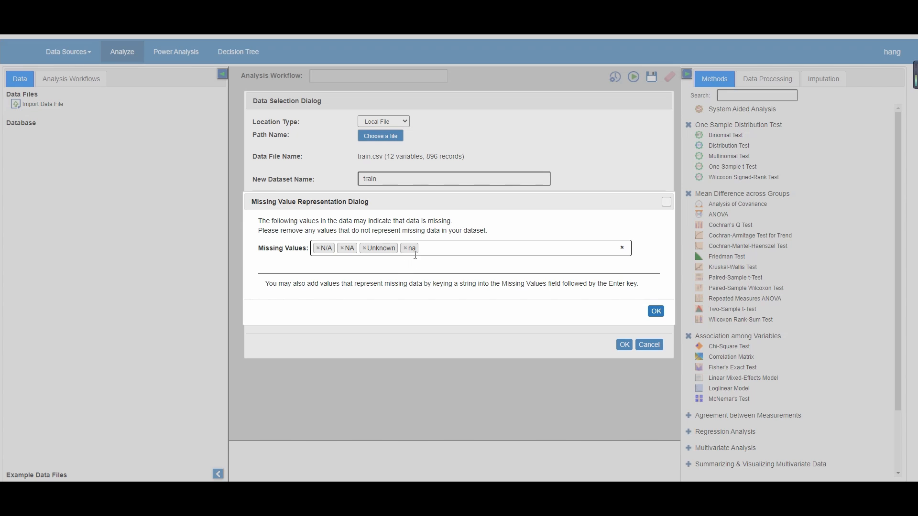
{"action": "left_click", "coordinate": [659, 313]}
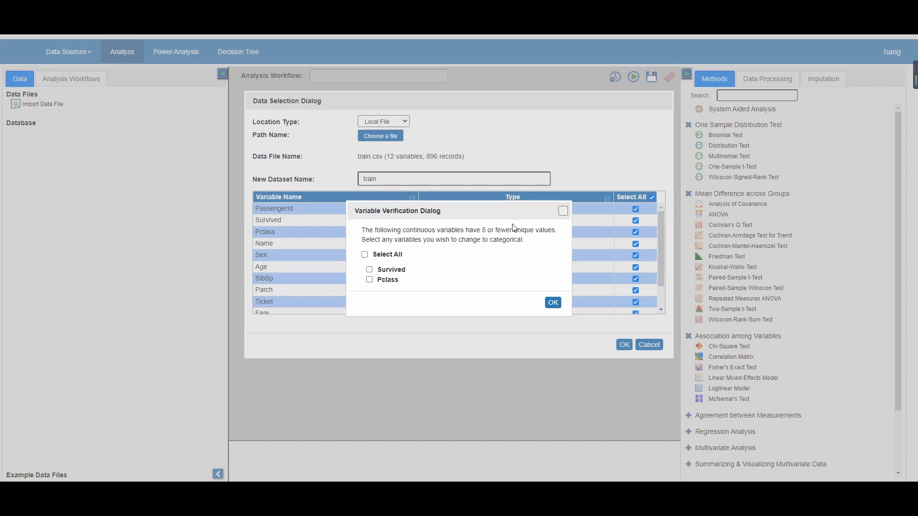
- Change both Survived and Pclass to categorical and finish importing the train dataset with all variables selected
{"action": "left_click", "coordinate": [394, 257]}
{"action": "left_click", "coordinate": [558, 306]}
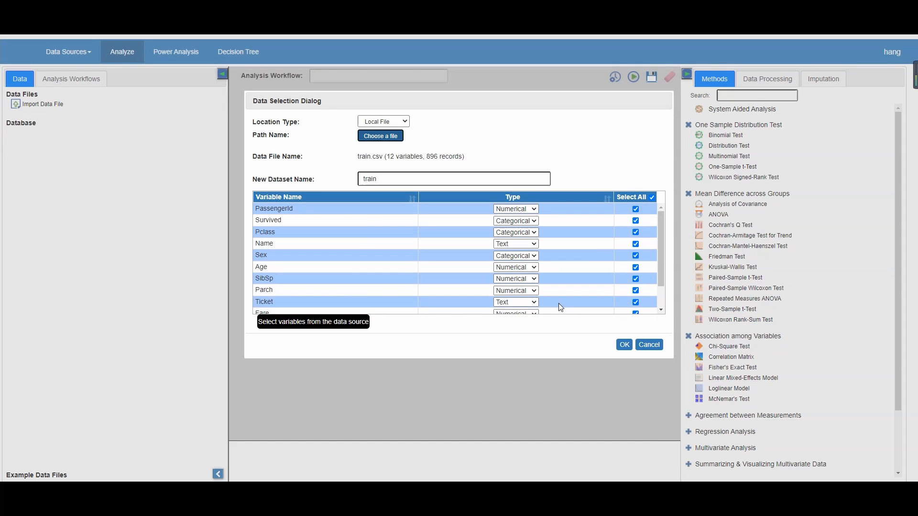
{"action": "left_click", "coordinate": [623, 345]}
{"action": "mouse_move", "coordinate": [254, 162]}
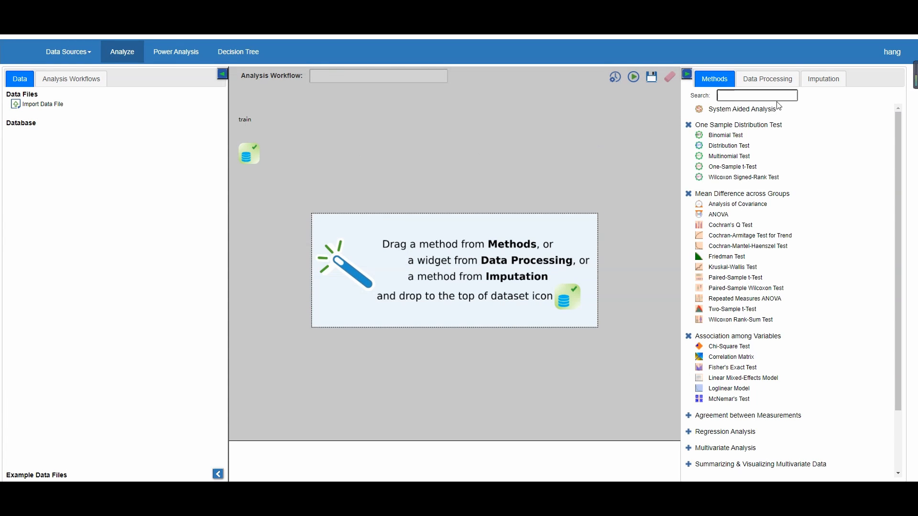
- Apply Grouping Mean Imputation to the train dataset and choose Age as the imputed variable
{"action": "left_click", "coordinate": [822, 82]}
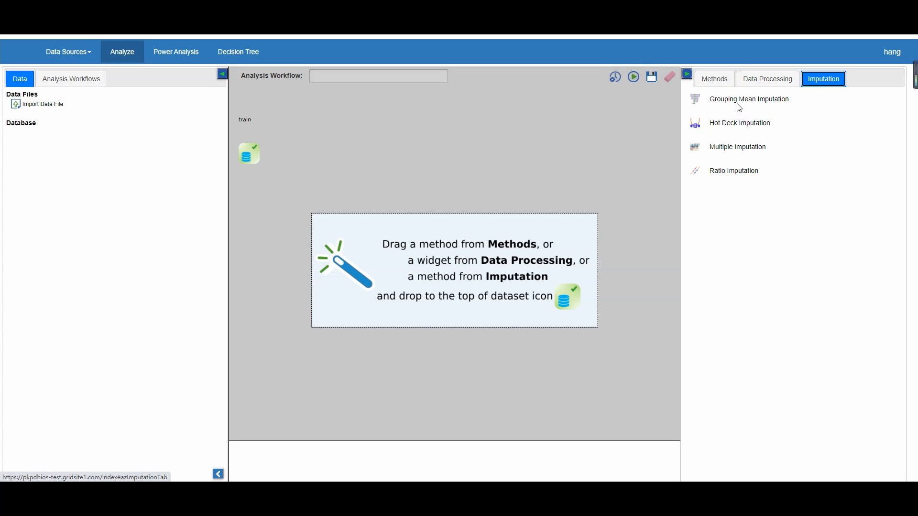
{"action": "left_click_drag", "start_coordinate": [716, 100], "coordinate": [254, 165]}
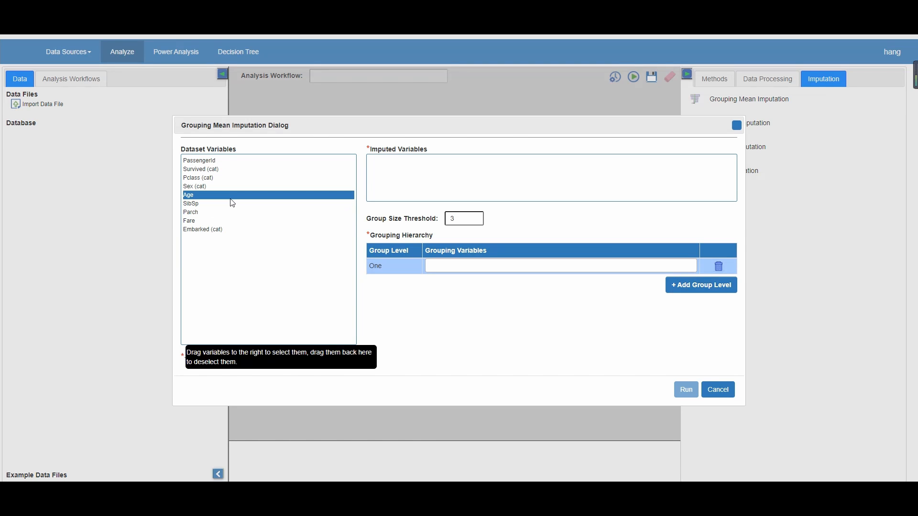
{"action": "left_click_drag", "start_coordinate": [232, 201], "coordinate": [430, 186]}
- Set the level-one grouping variables to Pclass and Sex, and run the imputation
{"action": "left_click", "coordinate": [432, 265]}
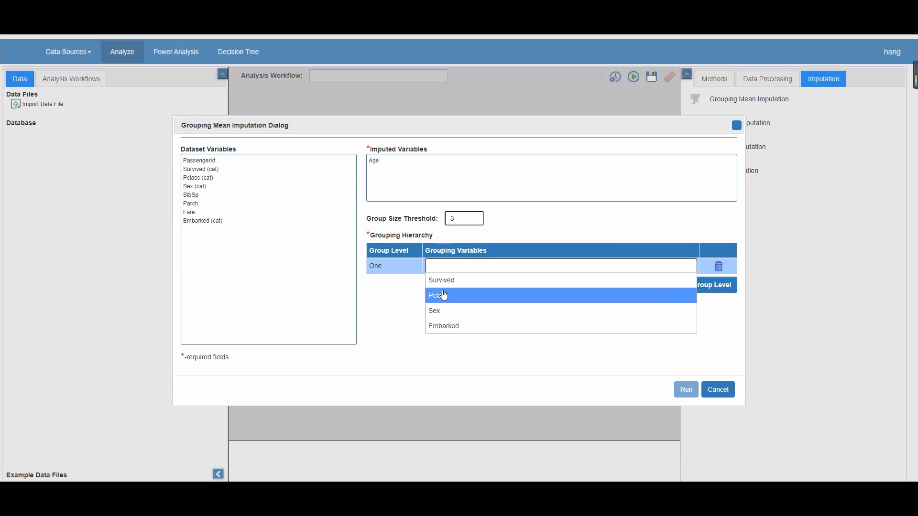
{"action": "left_click", "coordinate": [441, 296]}
{"action": "left_click", "coordinate": [468, 265]}
{"action": "left_click", "coordinate": [458, 313]}
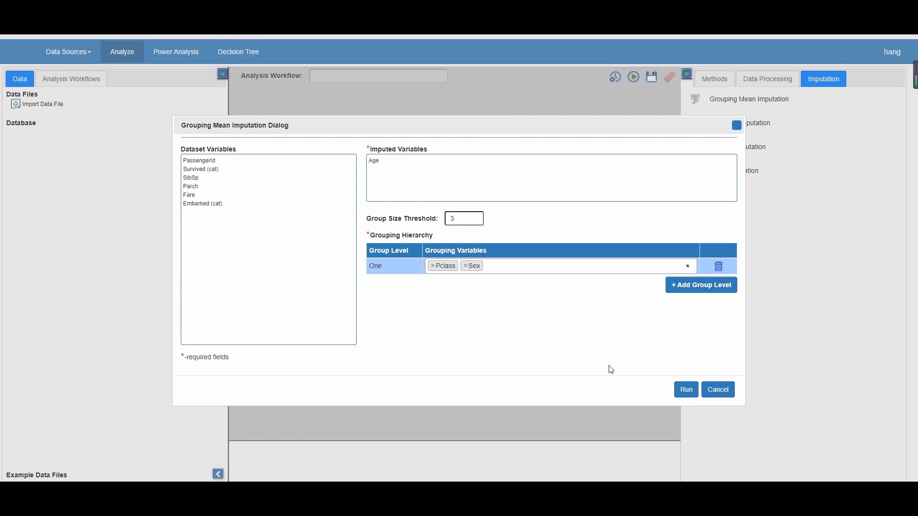
{"action": "left_click", "coordinate": [685, 390]}
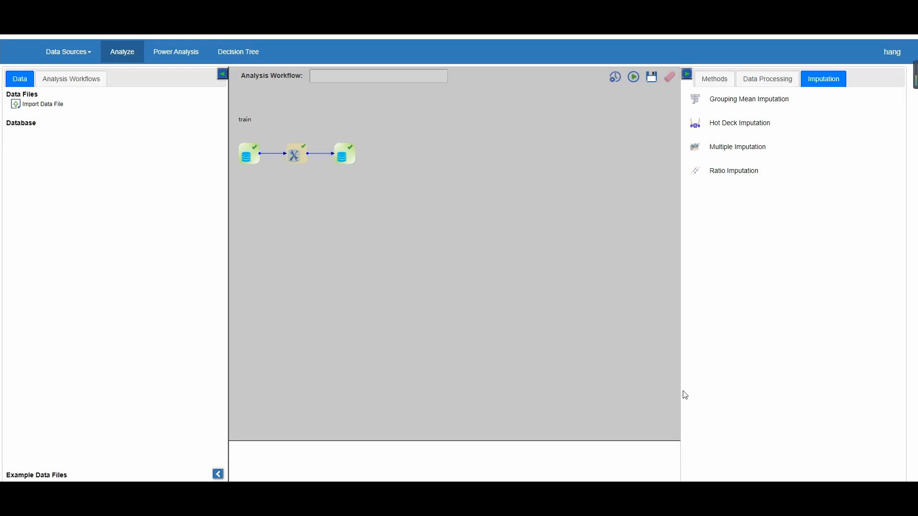
{"action": "mouse_move", "coordinate": [297, 163]}
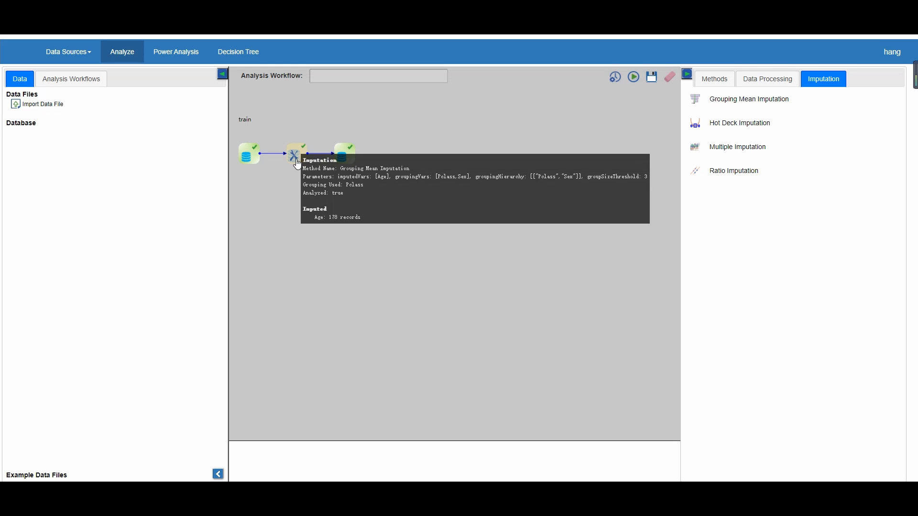
- Apply Validation Rules to the imputed train dataset in the workflow
{"action": "left_click", "coordinate": [754, 81]}
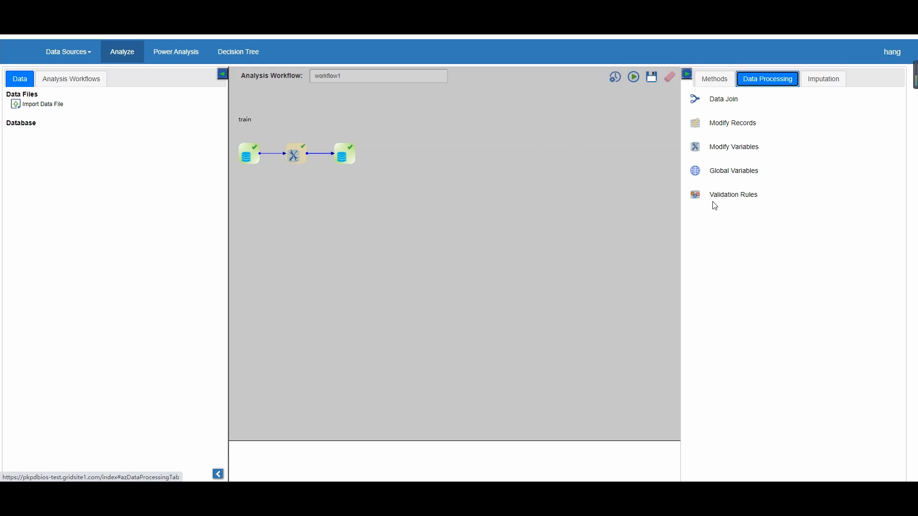
{"action": "mouse_move", "coordinate": [349, 167]}
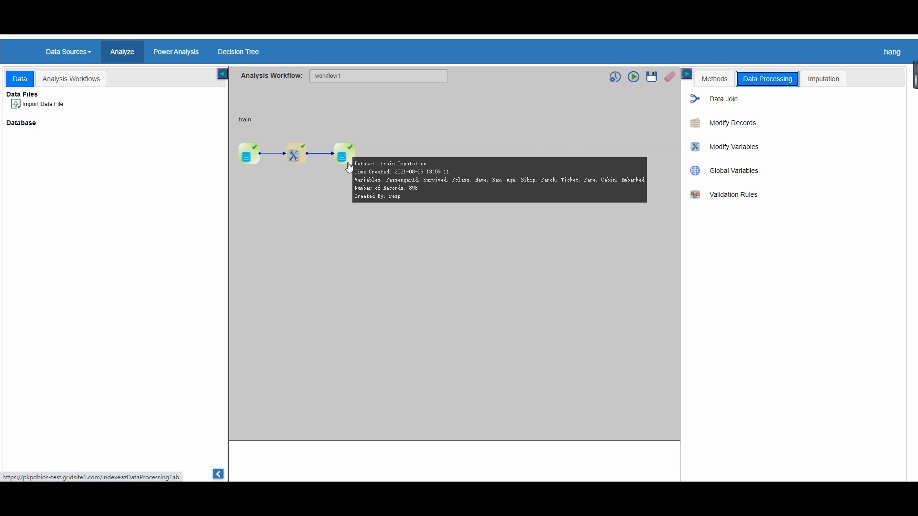
{"action": "mouse_move", "coordinate": [258, 154]}
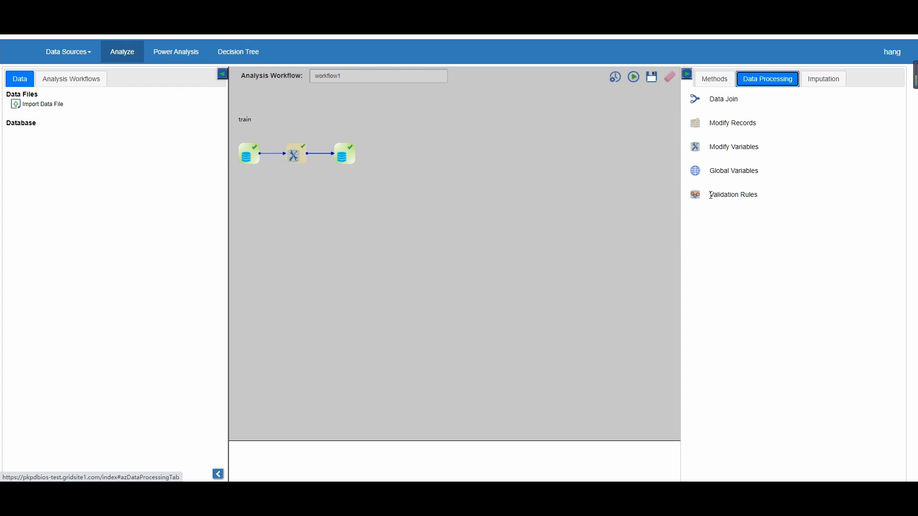
{"action": "left_click", "coordinate": [346, 163]}
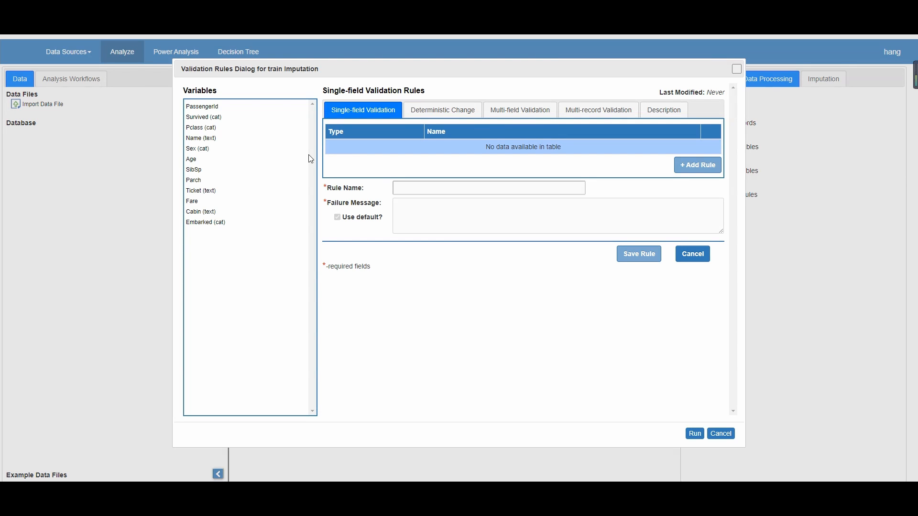
- Add a Number Range validation rule for Age with bounds 0 to 75, save it and run the validation
{"action": "left_click", "coordinate": [193, 162]}
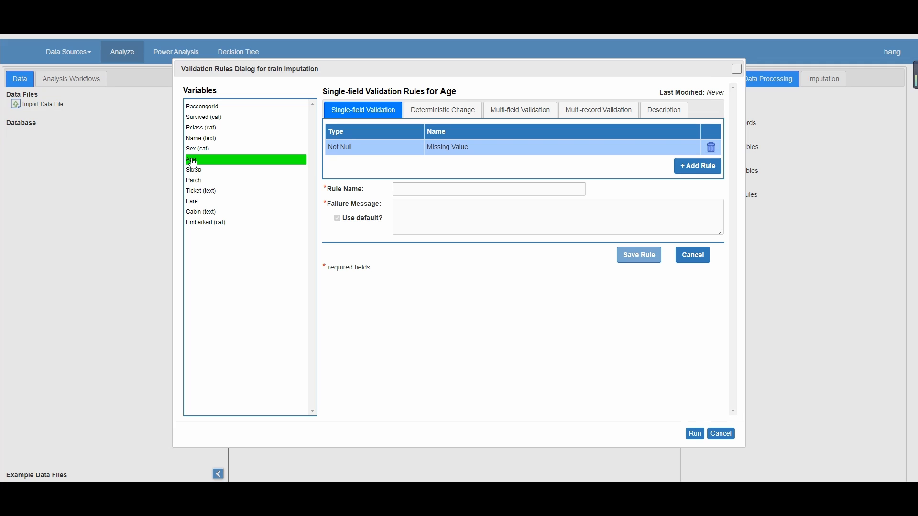
{"action": "left_click", "coordinate": [703, 167]}
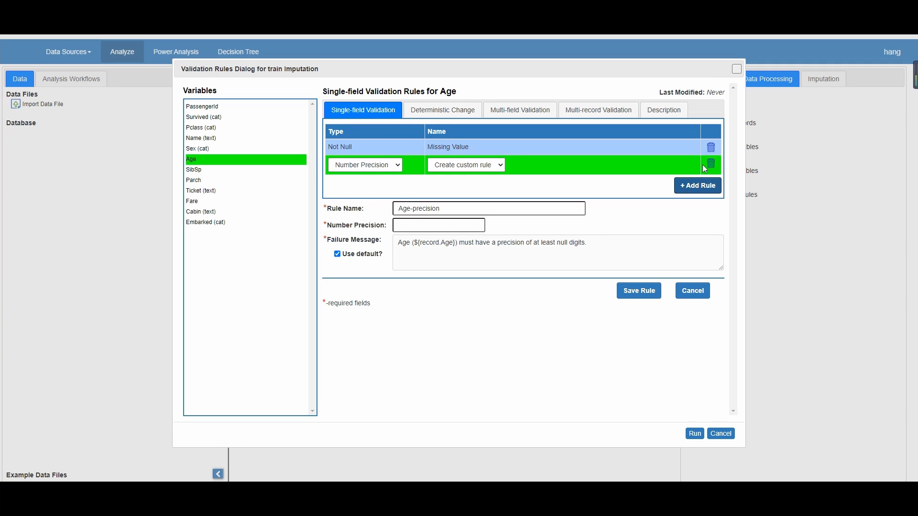
{"action": "left_click", "coordinate": [394, 165]}
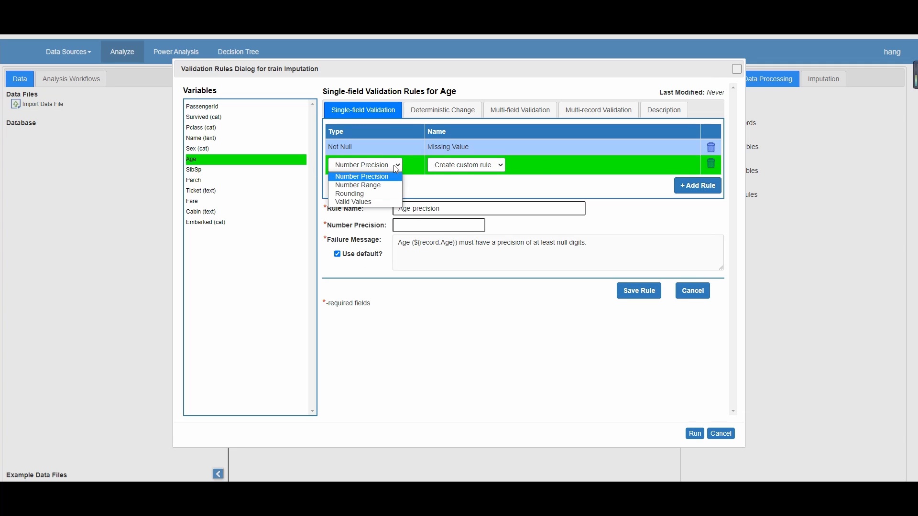
{"action": "left_click", "coordinate": [380, 186]}
{"action": "left_click", "coordinate": [406, 223]}
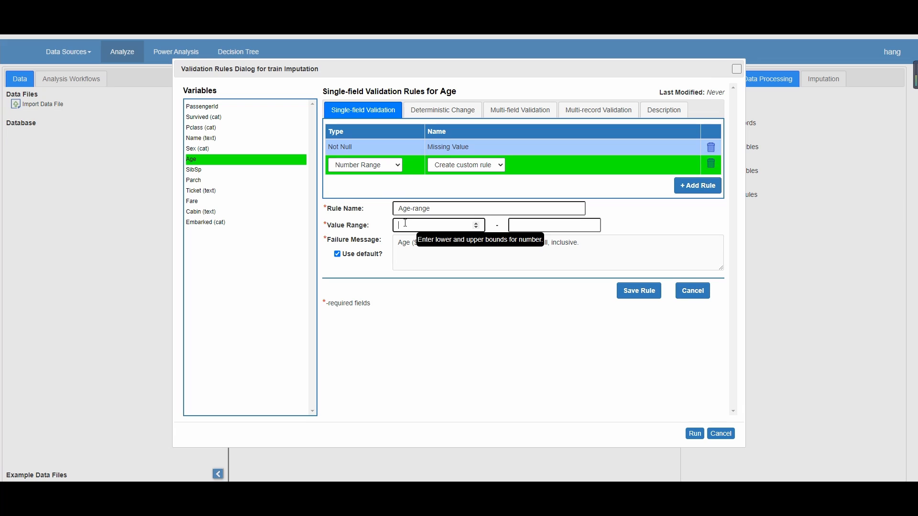
{"action": "left_click", "coordinate": [556, 224]}
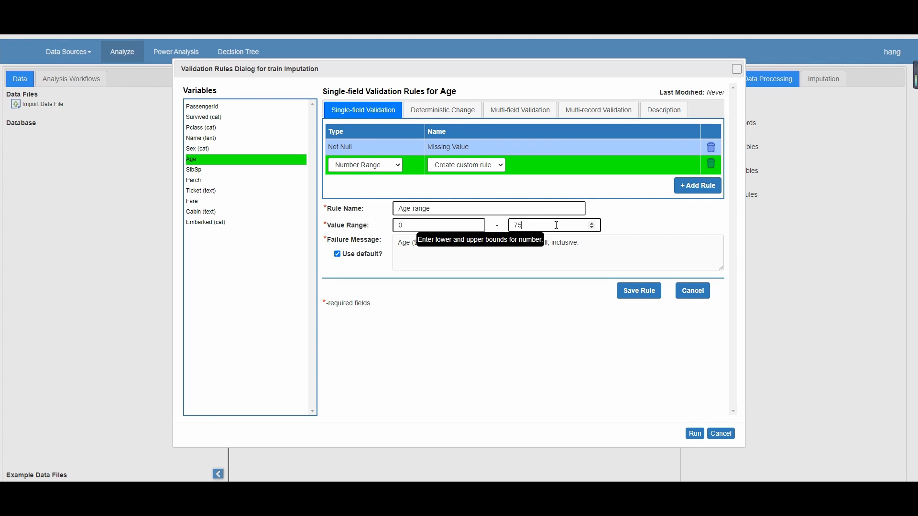
{"action": "left_click", "coordinate": [642, 299]}
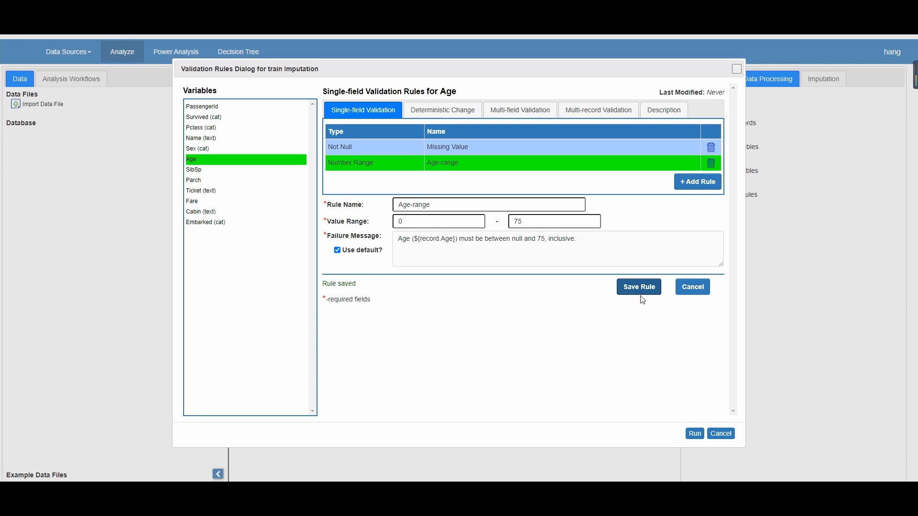
{"action": "left_click", "coordinate": [693, 436]}
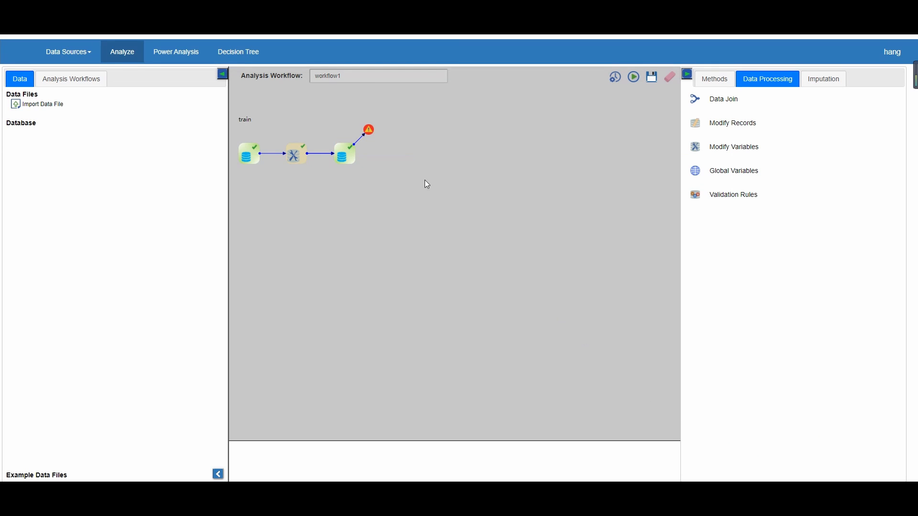
- Open the validated records of the imputed dataset and sort them by Age in descending order
{"action": "left_click", "coordinate": [369, 130]}
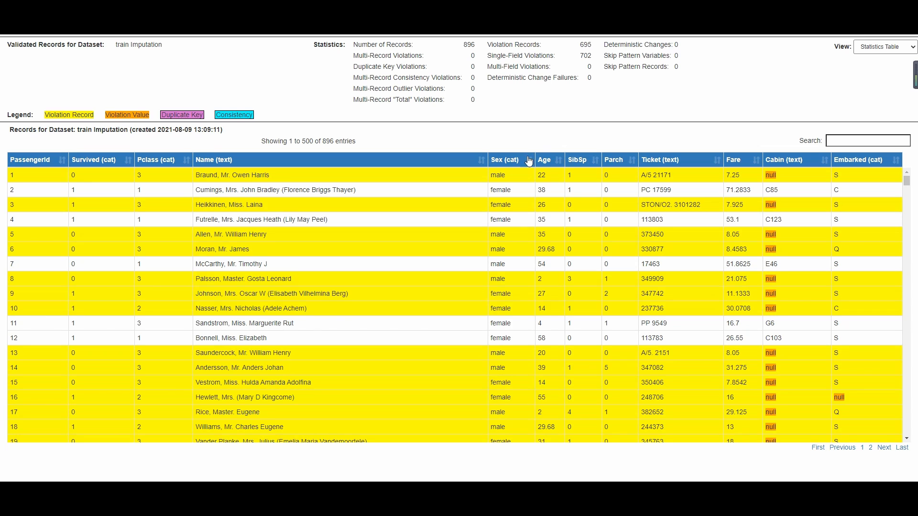
{"action": "left_click", "coordinate": [545, 160]}
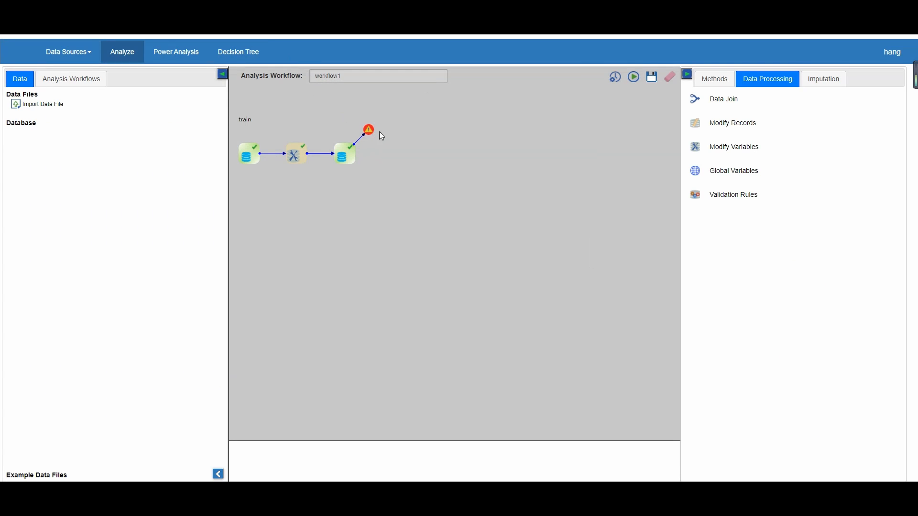
{"action": "left_click", "coordinate": [372, 130]}
{"action": "left_click", "coordinate": [391, 140]}
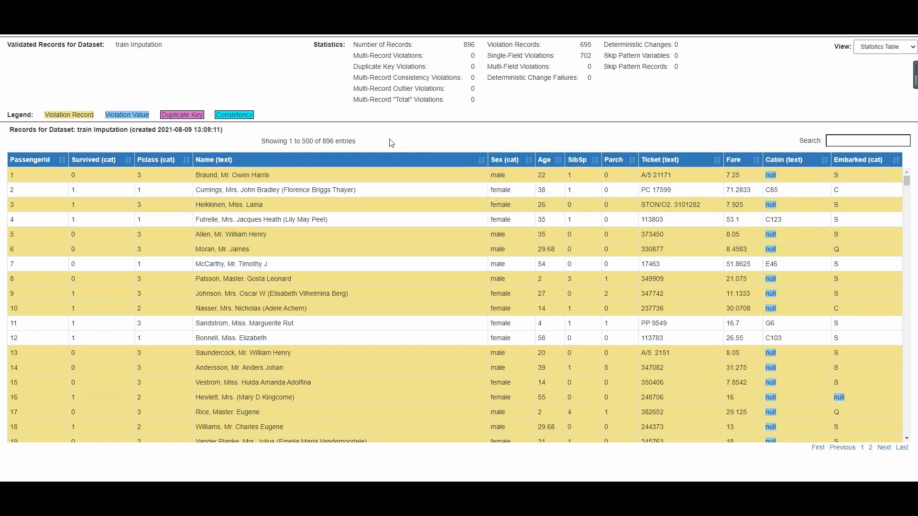
{"action": "left_click", "coordinate": [547, 159]}
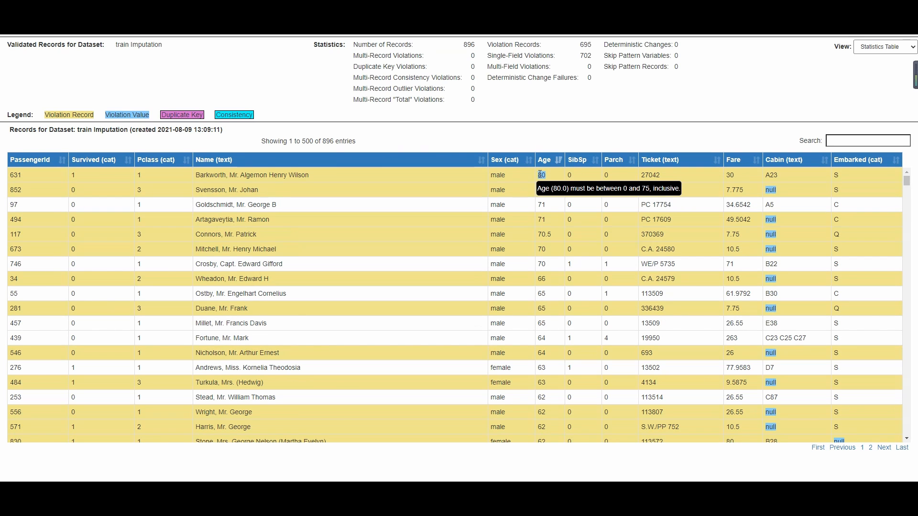
- Change the out-of-range Age value in the first record to 75 and save the changes to the dataset
{"action": "left_click", "coordinate": [540, 174]}
{"action": "right_click", "coordinate": [541, 175]}
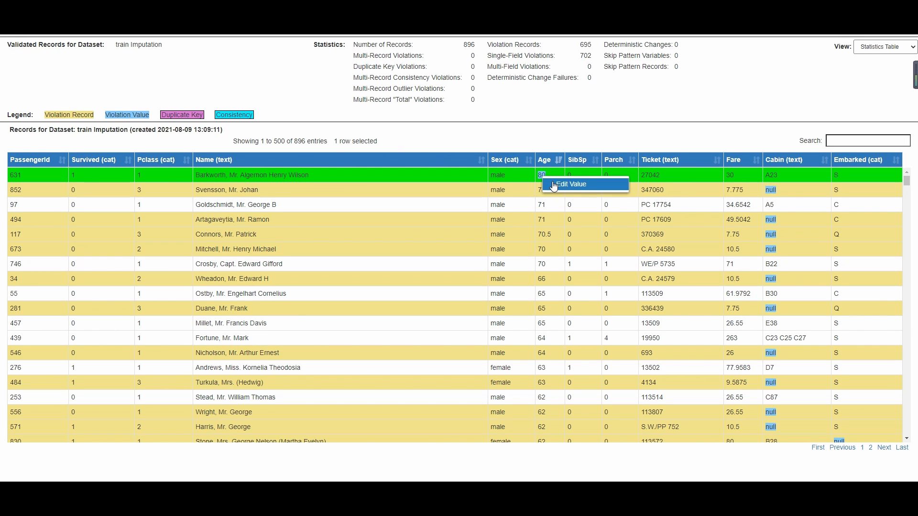
{"action": "left_click", "coordinate": [554, 182]}
{"action": "type", "text": "75"}
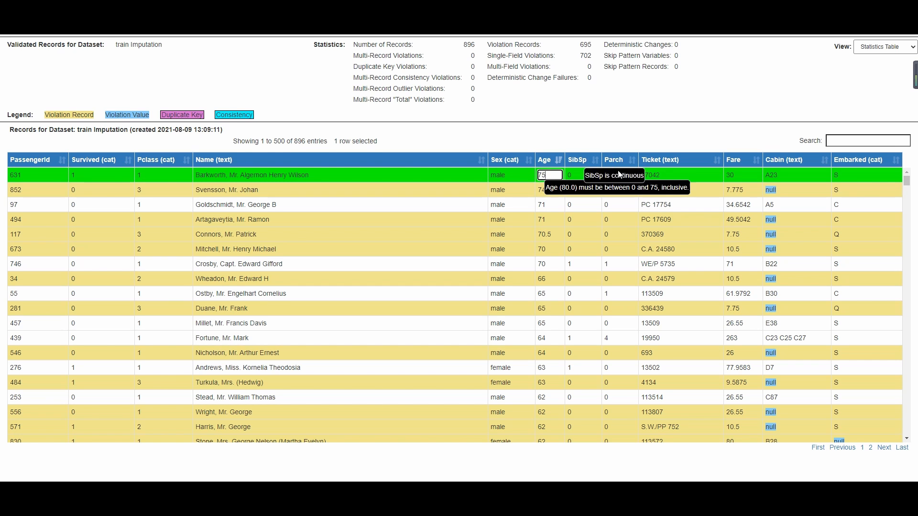
{"action": "left_click", "coordinate": [585, 140]}
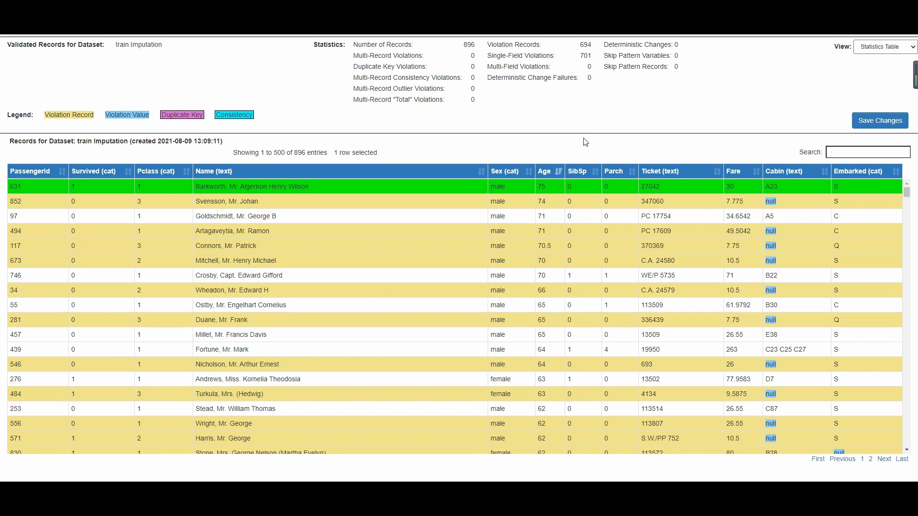
{"action": "left_click", "coordinate": [880, 120]}
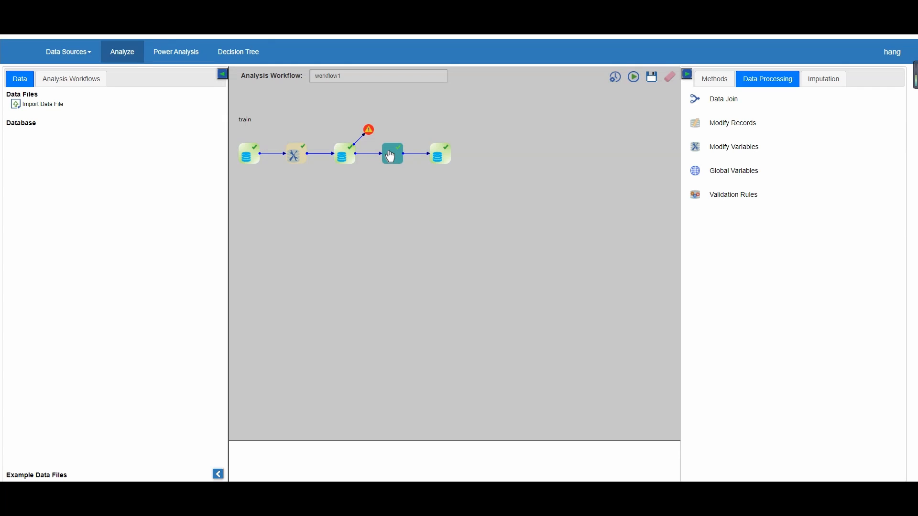
- Modify variables of the corrected train dataset by discretizing Age into a new variable age_range with 3 categories
{"action": "mouse_move", "coordinate": [390, 156]}
{"action": "mouse_move", "coordinate": [438, 160]}
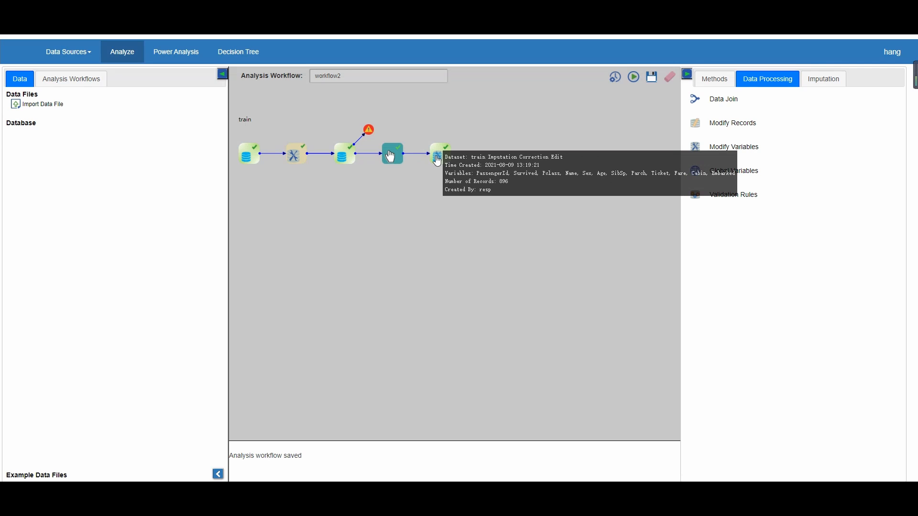
{"action": "double_click", "coordinate": [437, 161]}
{"action": "right_click", "coordinate": [478, 137]}
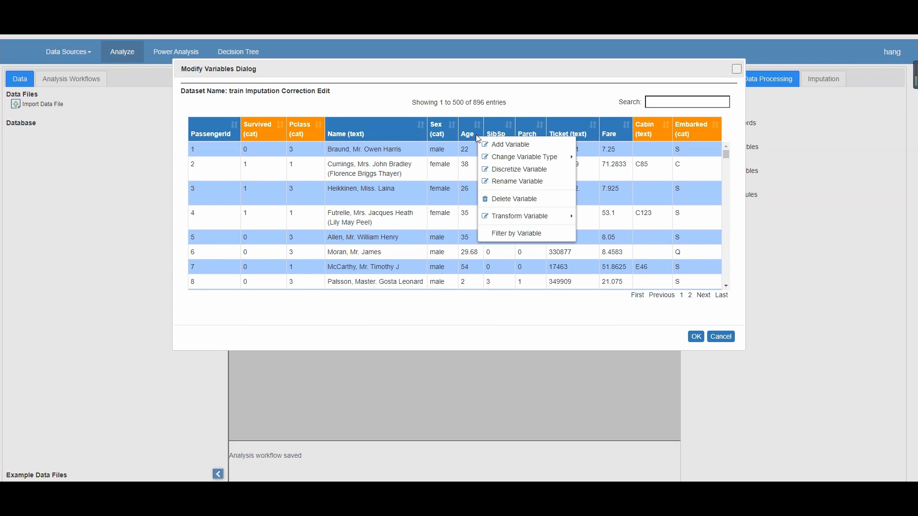
{"action": "left_click", "coordinate": [505, 168]}
{"action": "left_click", "coordinate": [507, 229]}
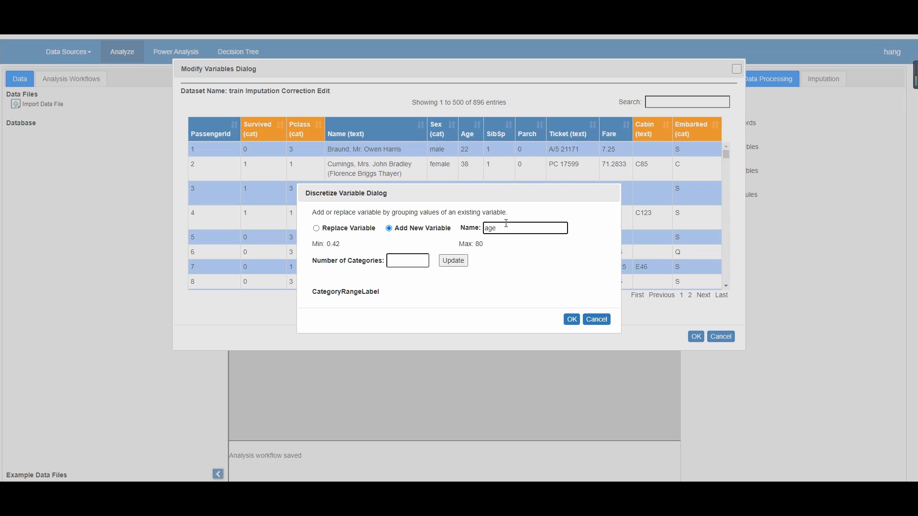
{"action": "type", "text": "age_range"}
{"action": "left_click", "coordinate": [401, 262]}
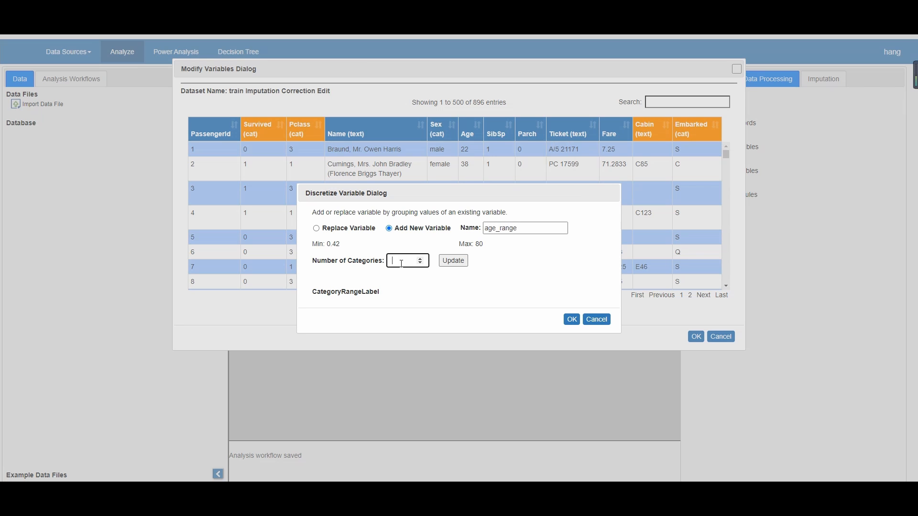
{"action": "type", "text": "3"}
{"action": "left_click", "coordinate": [461, 264]}
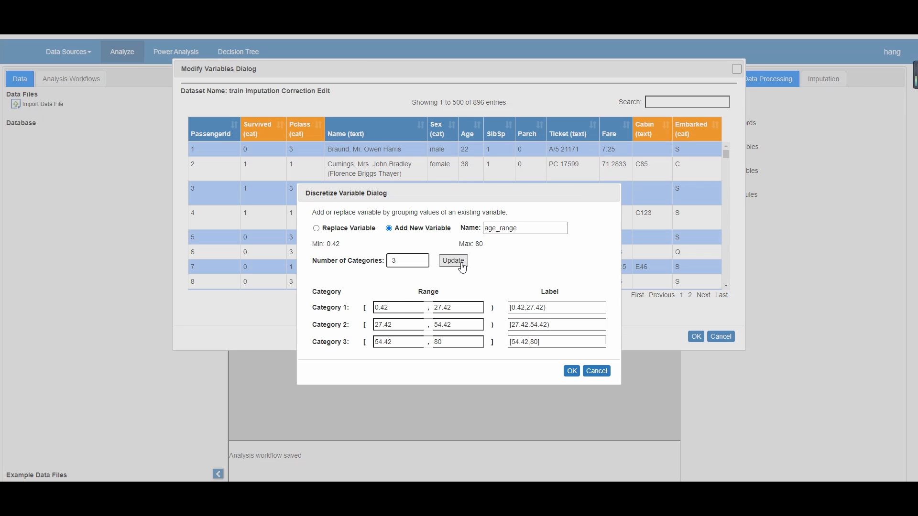
- Set the age_range Category 1 range to 0 to 18 and label it low
{"action": "left_click_drag", "start_coordinate": [391, 307], "coordinate": [369, 313]}
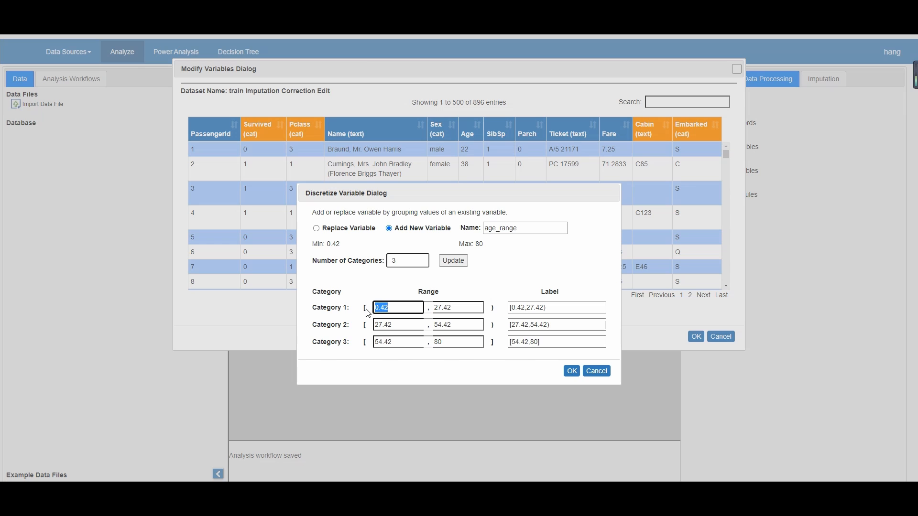
{"action": "type", "text": "0"}
{"action": "key", "text": "Tab"}
{"action": "type", "text": "18"}
{"action": "left_click", "coordinate": [526, 307]}
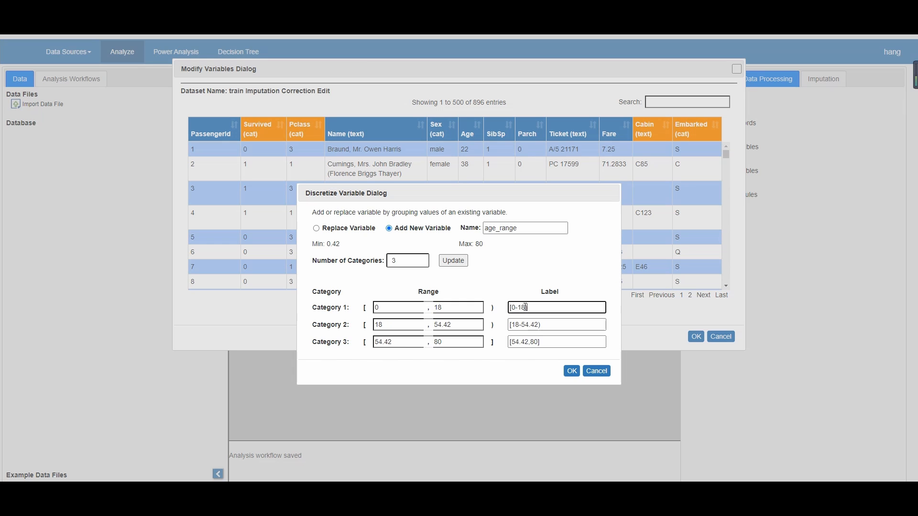
{"action": "left_click_drag", "start_coordinate": [526, 307], "coordinate": [487, 308]}
{"action": "type", "text": "low"}
- Set the upper bound of Category 2 to 50 and label it Middle
{"action": "double_click", "coordinate": [455, 327]}
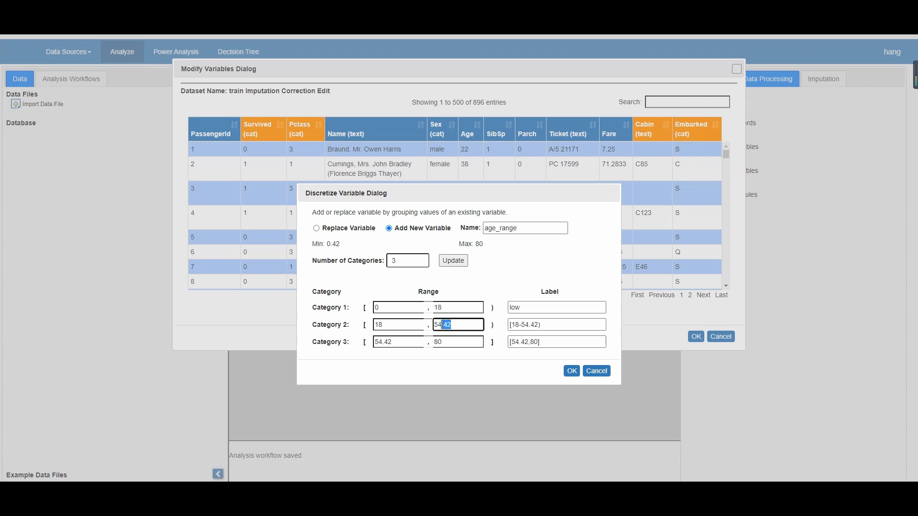
{"action": "type", "text": "50"}
{"action": "left_click", "coordinate": [533, 325]}
{"action": "left_click_drag", "start_coordinate": [533, 326], "coordinate": [505, 330]}
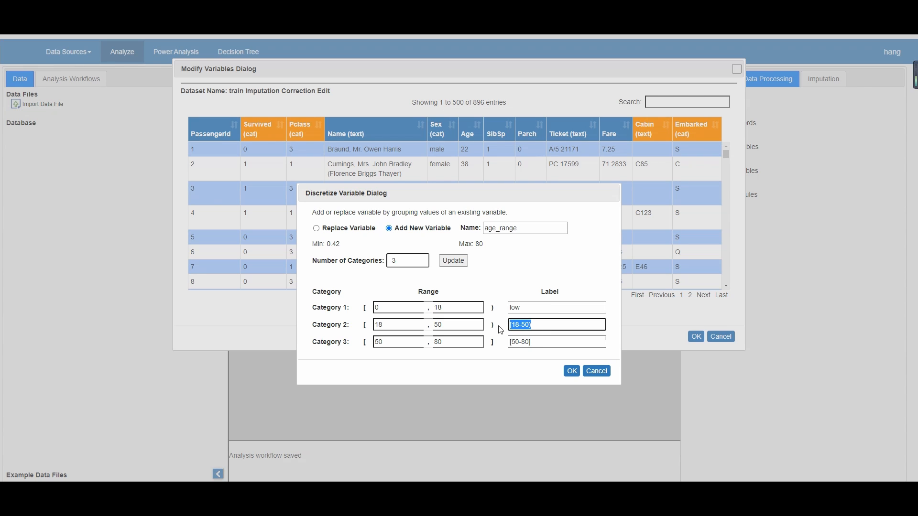
{"action": "type", "text": "Middle"}
- Replace the label of Category 3 and apply the new age_range variable to the dataset
{"action": "left_click_drag", "start_coordinate": [532, 344], "coordinate": [494, 343]}
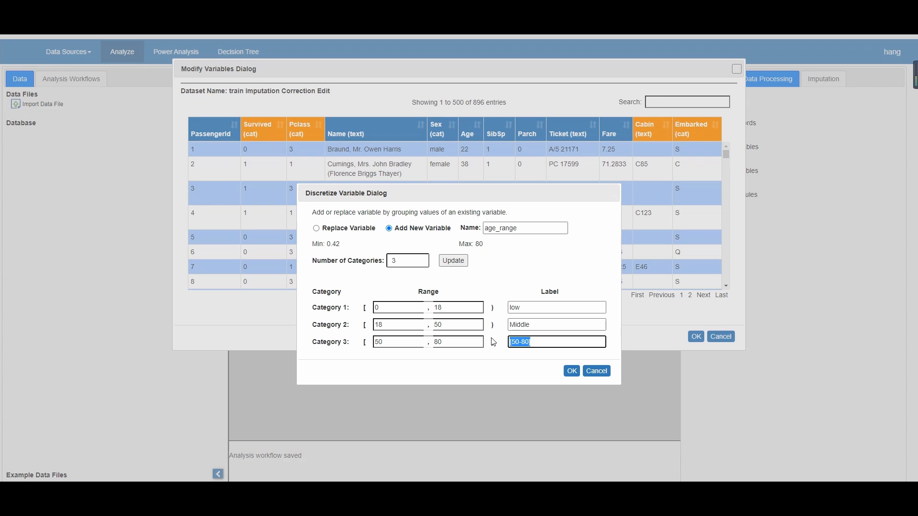
{"action": "type", "text": "HI"}
{"action": "key", "text": "BackSpace"}
{"action": "left_click", "coordinate": [570, 372]}
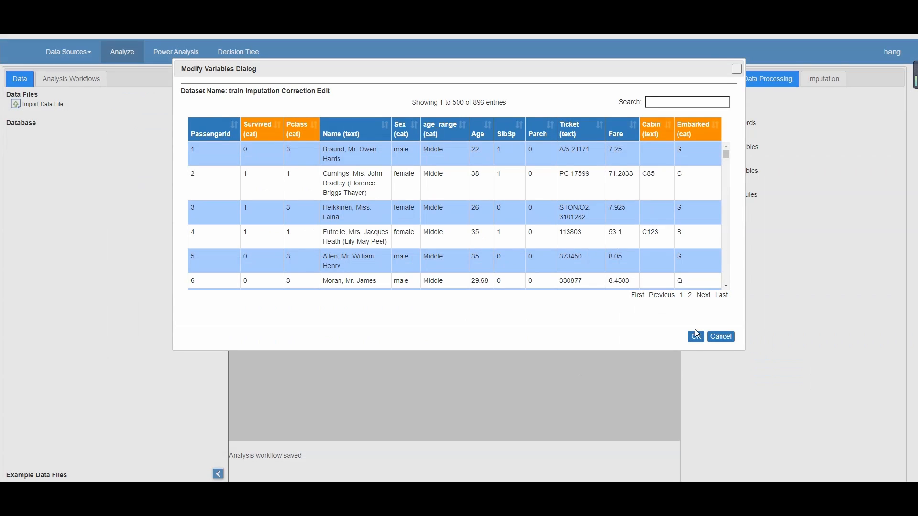
{"action": "left_click", "coordinate": [696, 337]}
{"action": "mouse_move", "coordinate": [492, 159]}
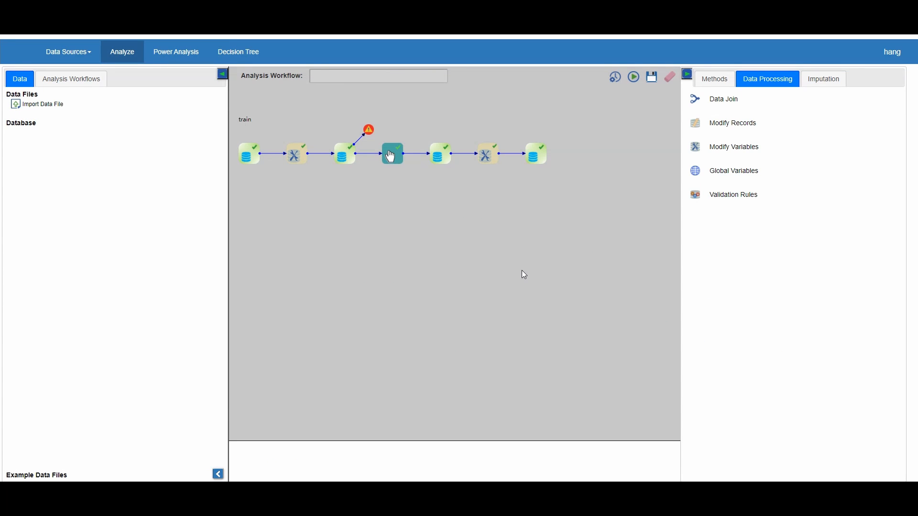
- Run System Aided Analysis on the modified dataset with outcome Survived and predictors Pclass, Sex and age_range, and review the report
{"action": "left_click", "coordinate": [713, 79]}
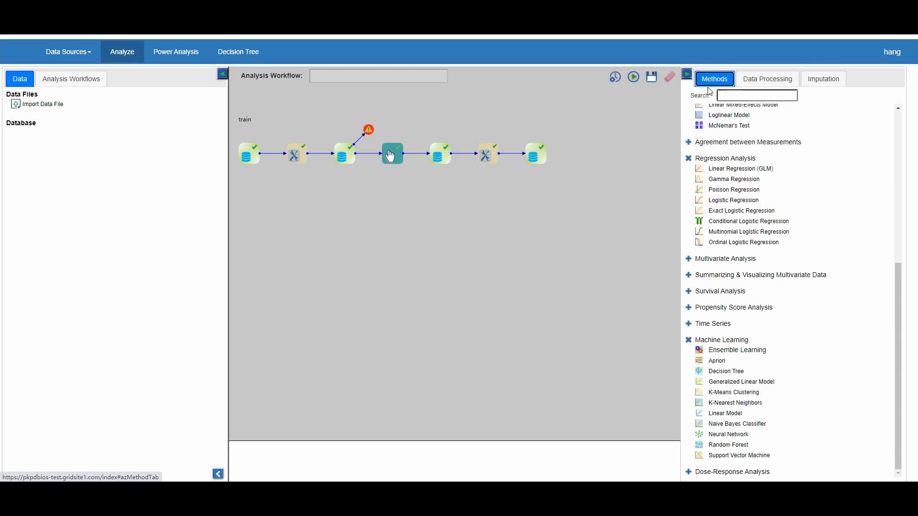
{"action": "scroll", "coordinate": [728, 138], "scroll_direction": "up", "scroll_amount": 10}
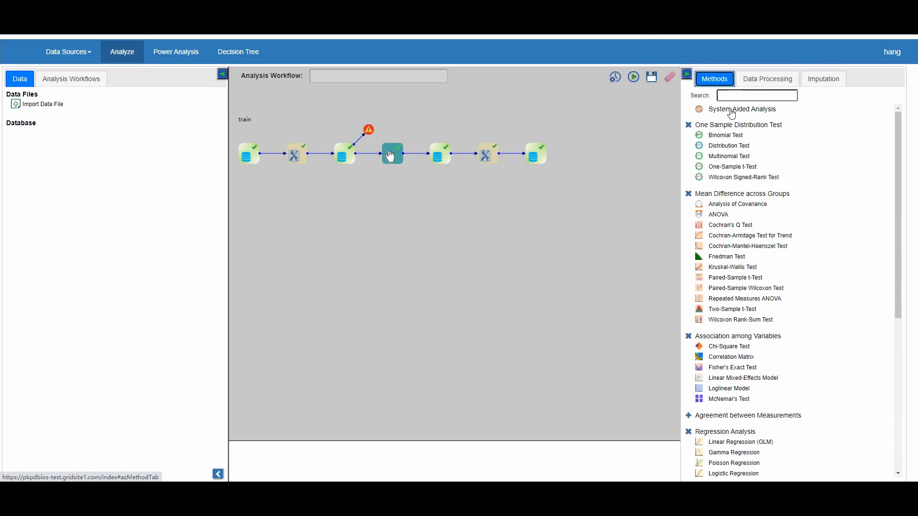
{"action": "left_click", "coordinate": [535, 160]}
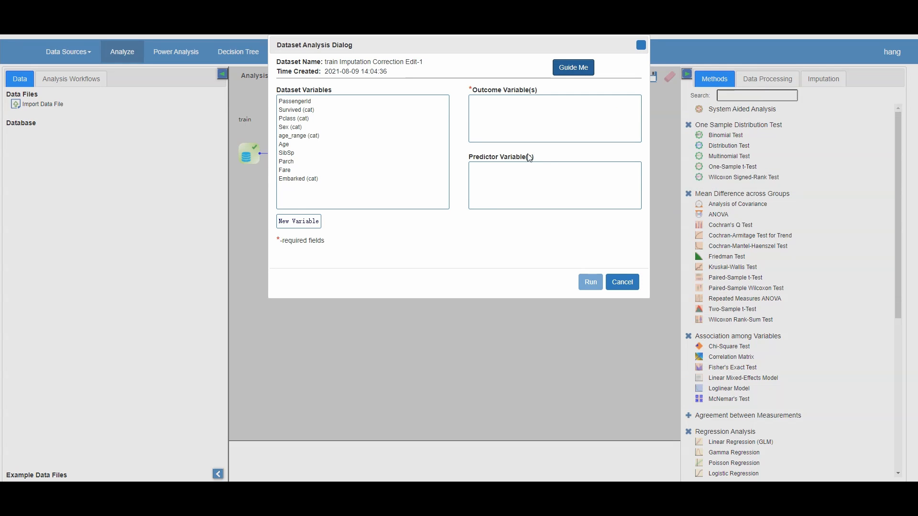
{"action": "left_click_drag", "start_coordinate": [335, 110], "coordinate": [530, 122]}
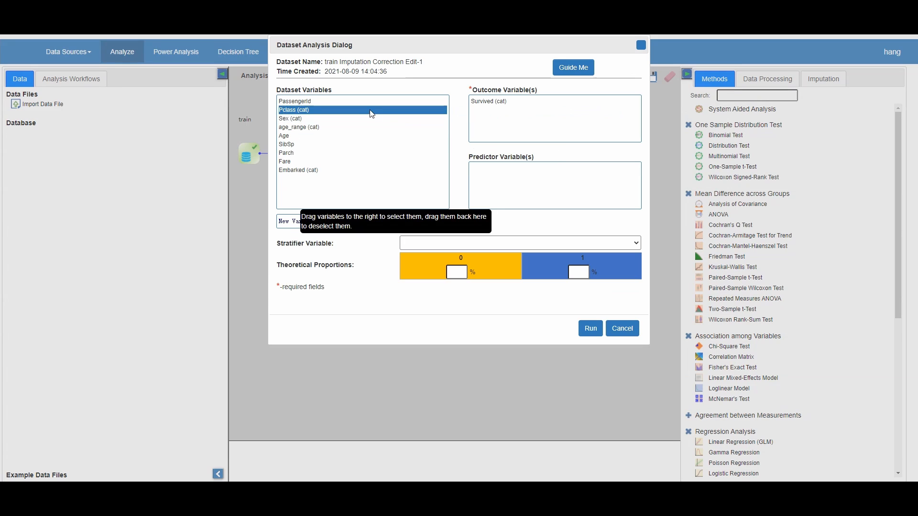
{"action": "left_click", "coordinate": [354, 132]}
{"action": "left_click_drag", "start_coordinate": [354, 131], "coordinate": [526, 201]}
{"action": "left_click", "coordinate": [590, 306]}
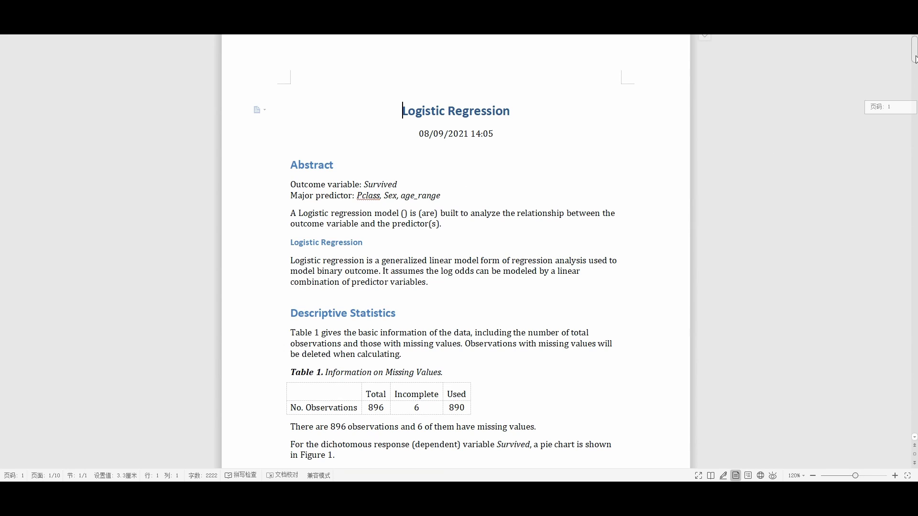
{"action": "scroll", "coordinate": [757, 142], "scroll_direction": "down", "scroll_amount": 10}
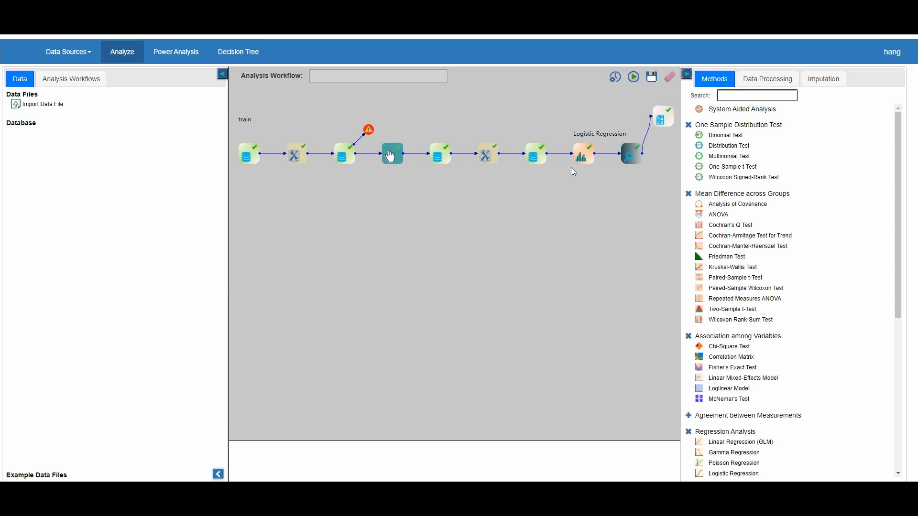
- Reopen the Logistic Regression step and add SibSp to its predictor variables
{"action": "double_click", "coordinate": [579, 156]}
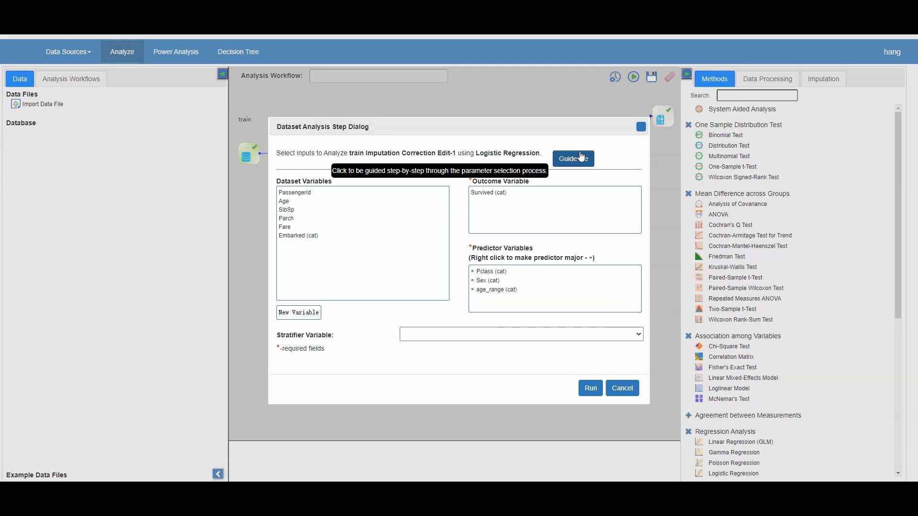
{"action": "left_click_drag", "start_coordinate": [364, 212], "coordinate": [524, 303]}
{"action": "left_click_drag", "start_coordinate": [310, 211], "coordinate": [511, 308]}
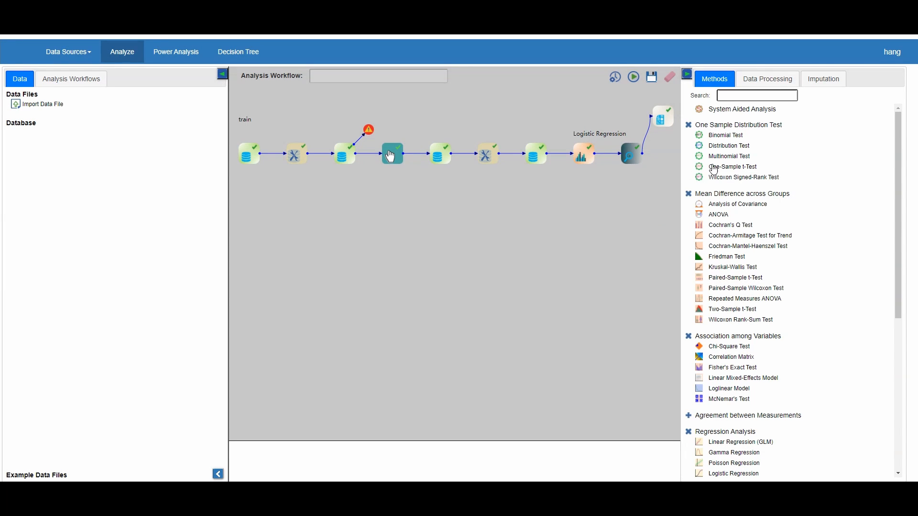
- Run a One-Sample t-Test on the modified dataset with Age as outcome and a mean value of 30
{"action": "left_click_drag", "start_coordinate": [713, 169], "coordinate": [535, 156]}
{"action": "left_click_drag", "start_coordinate": [284, 228], "coordinate": [516, 205]}
{"action": "double_click", "coordinate": [411, 343]}
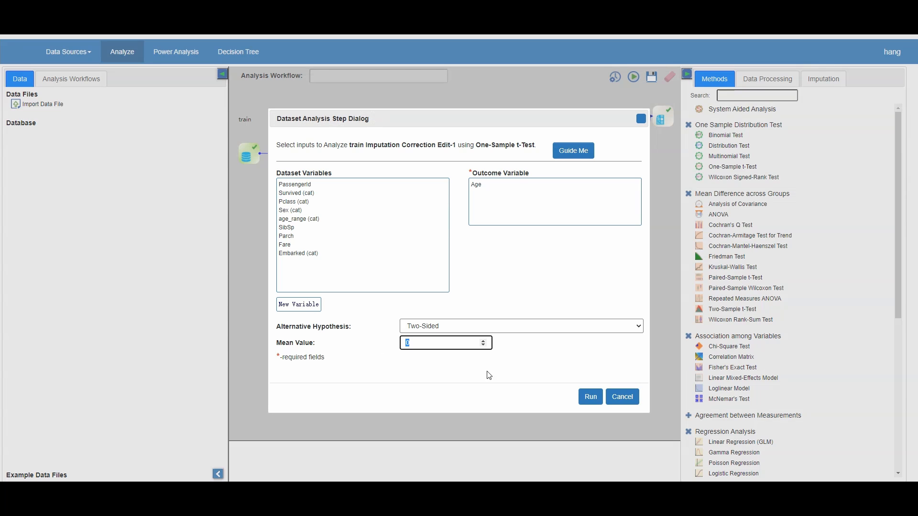
{"action": "type", "text": "30"}
{"action": "left_click", "coordinate": [597, 401]}
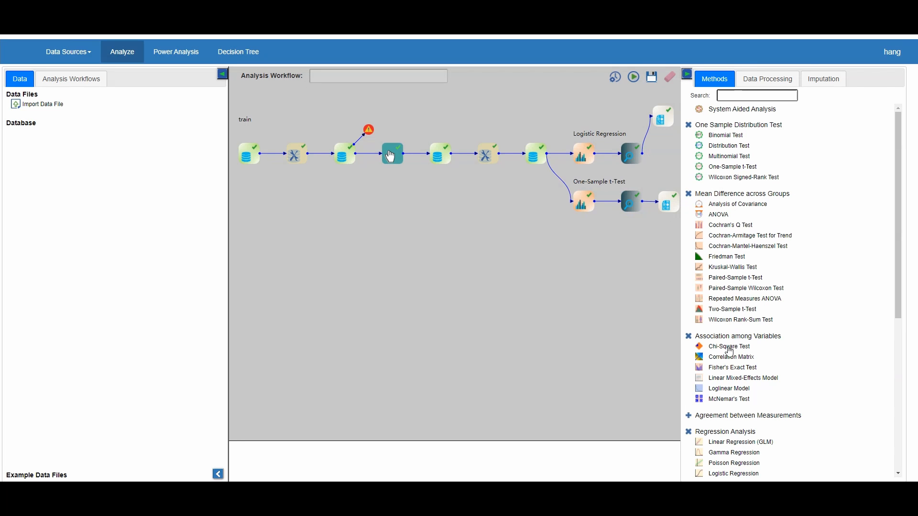
- Run Linear Regression (GLM) with outcome Age and predictors SibSp, Survived, Pclass and Sex, and view its analysis results
{"action": "scroll", "coordinate": [723, 368], "scroll_direction": "down", "scroll_amount": 2}
{"action": "left_click_drag", "start_coordinate": [717, 347], "coordinate": [535, 155]}
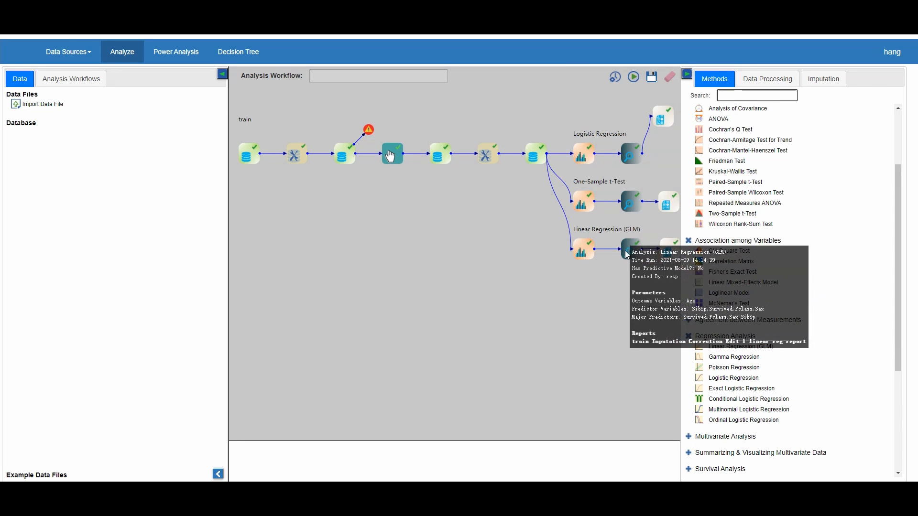
{"action": "left_click", "coordinate": [626, 251]}
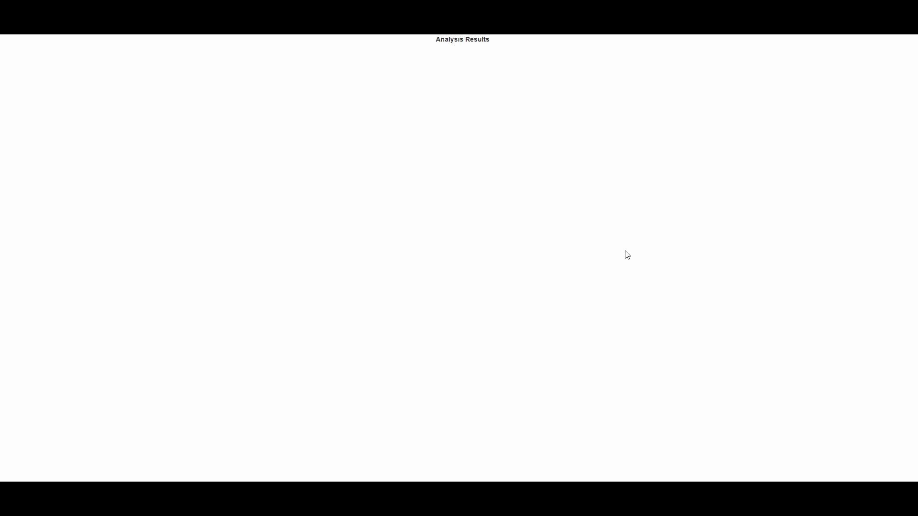
{"action": "scroll", "coordinate": [627, 255], "scroll_direction": "down", "scroll_amount": 10}
{"action": "scroll", "coordinate": [628, 254], "scroll_direction": "down", "scroll_amount": 1}
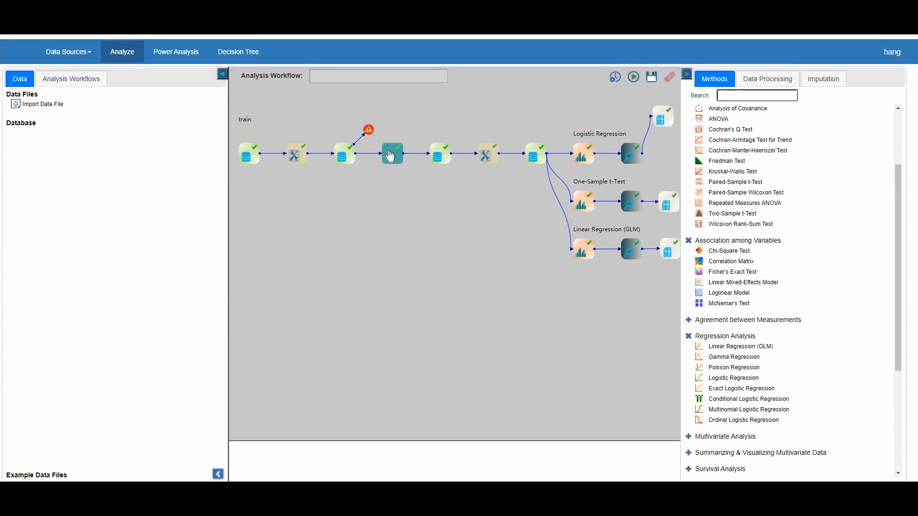
- Run a Decision Tree and a Random Forest on the modified dataset, the forest predicting Survived from Age, Fare, Pclass and Embarked
{"action": "scroll", "coordinate": [784, 334], "scroll_direction": "down", "scroll_amount": 5}
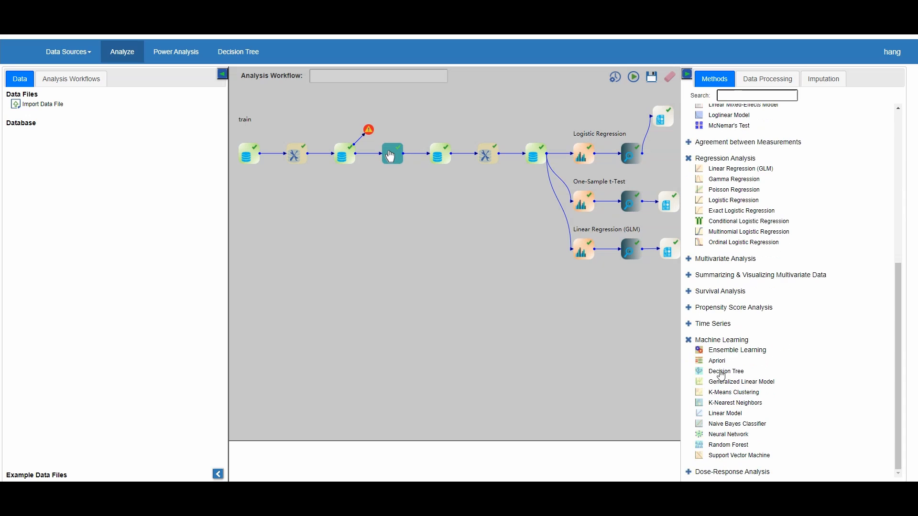
{"action": "left_click_drag", "start_coordinate": [721, 376], "coordinate": [537, 155]}
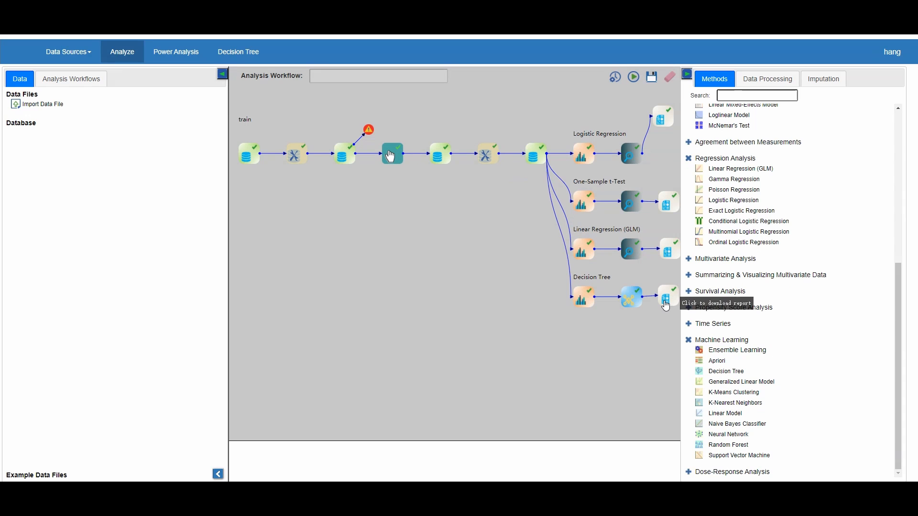
{"action": "left_click_drag", "start_coordinate": [728, 445], "coordinate": [536, 154]}
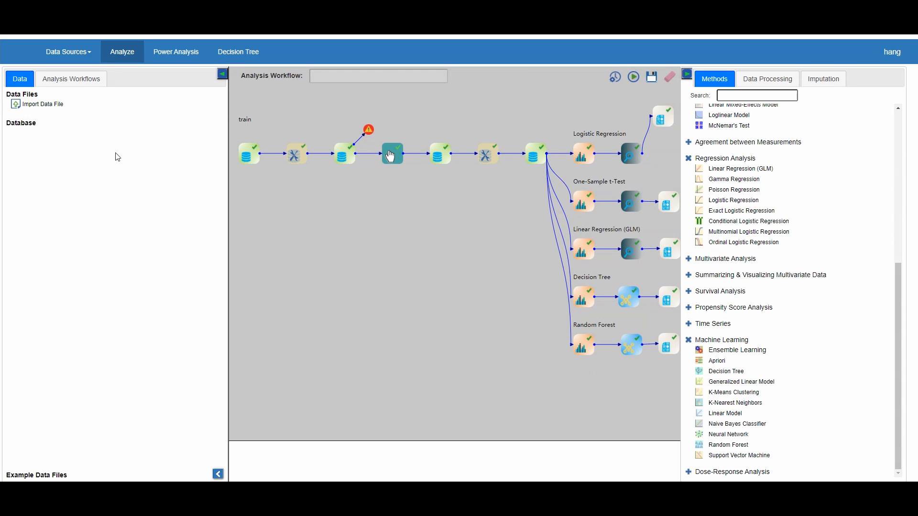
{"action": "mouse_move", "coordinate": [631, 348]}
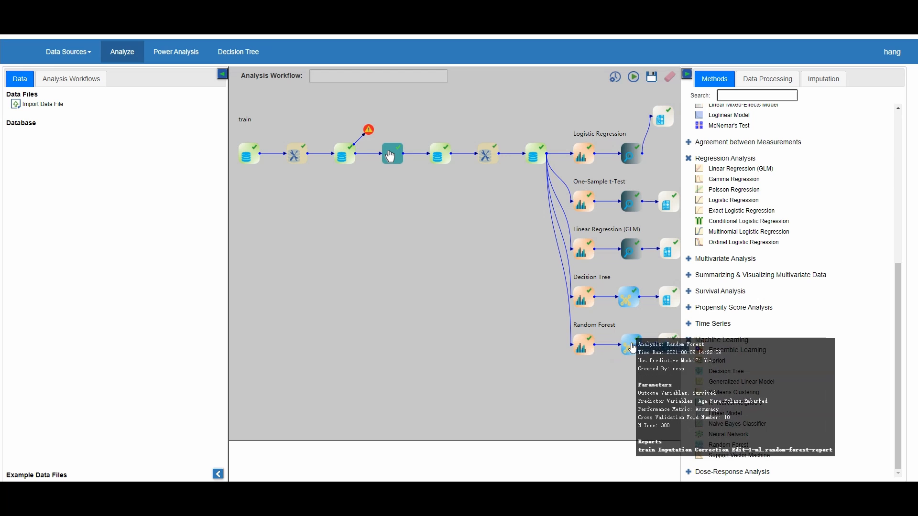
- Import predict.xls into the Random Forest model with Pclass, Age, Fare and Embarked selected, and run the prediction
{"action": "left_click_drag", "start_coordinate": [43, 105], "coordinate": [626, 341]}
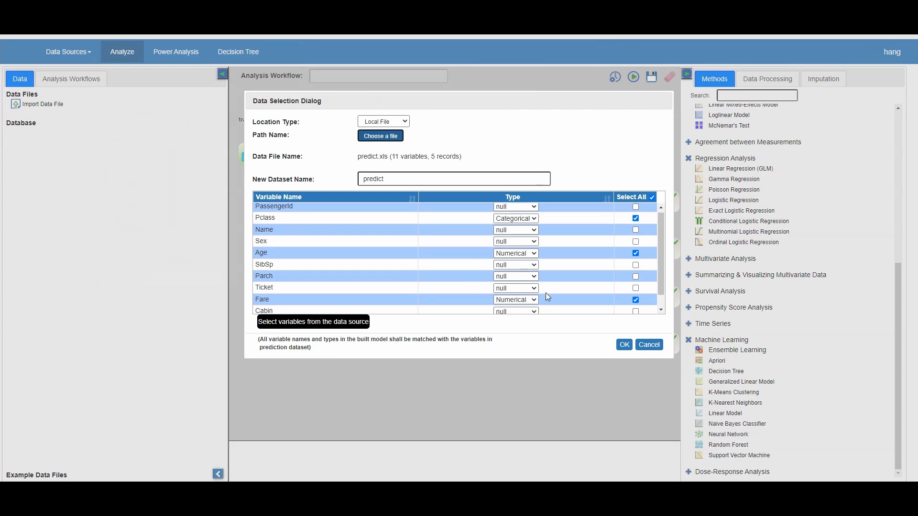
{"action": "scroll", "coordinate": [555, 296], "scroll_direction": "down", "scroll_amount": 1}
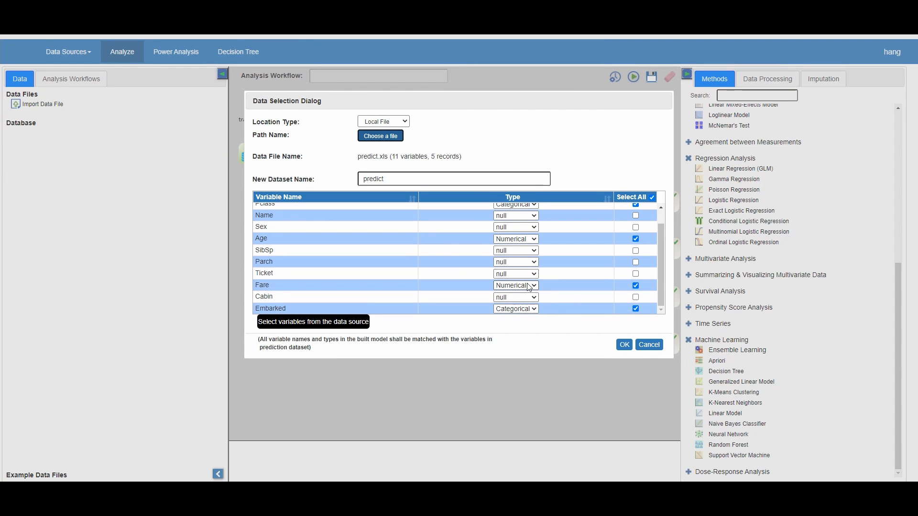
{"action": "left_click", "coordinate": [624, 344]}
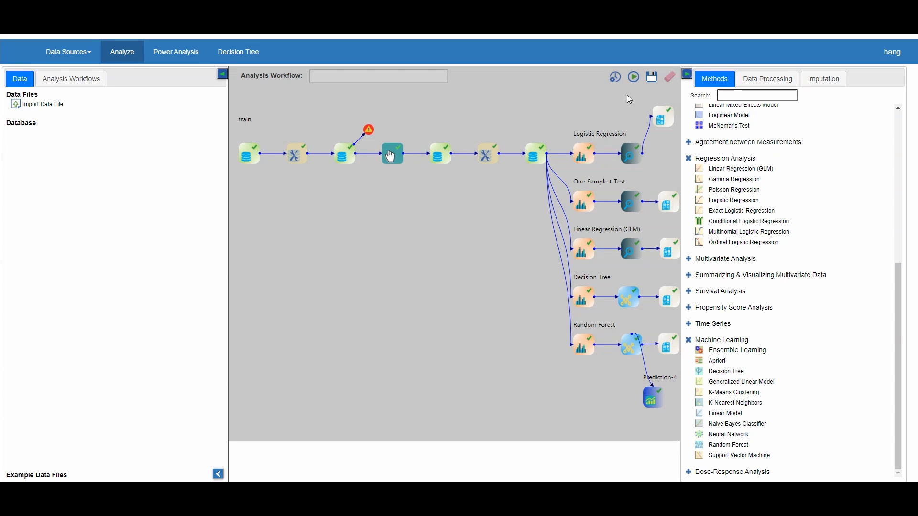
- Save the analysis workflow under the name demo1 with the keyword ML and a brief placeholder description
{"action": "left_click", "coordinate": [651, 76]}
{"action": "left_click", "coordinate": [415, 201]}
{"action": "type", "text": "demo"}
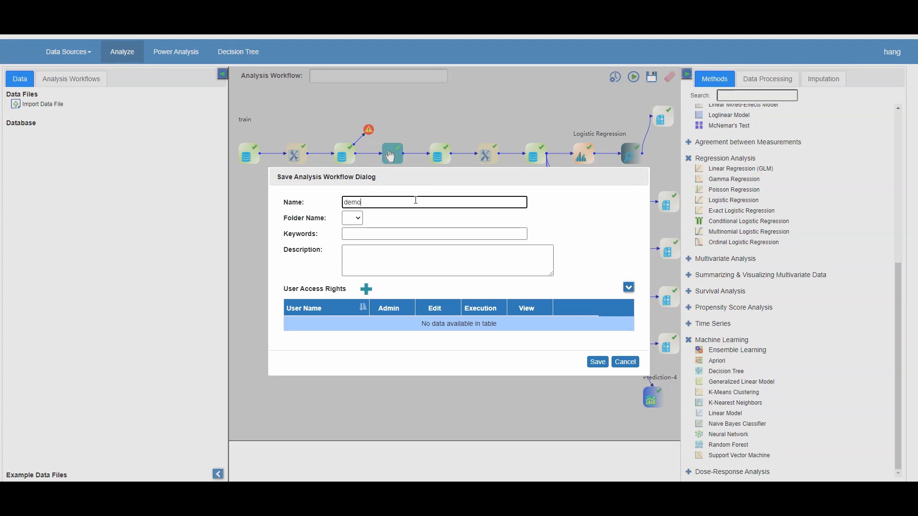
{"action": "type", "text": "1"}
{"action": "left_click", "coordinate": [407, 234]}
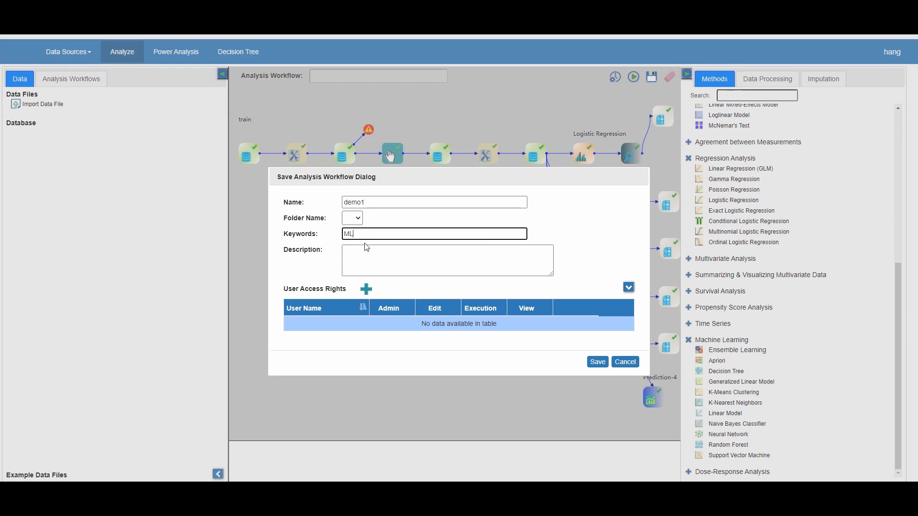
{"action": "left_click", "coordinate": [364, 252]}
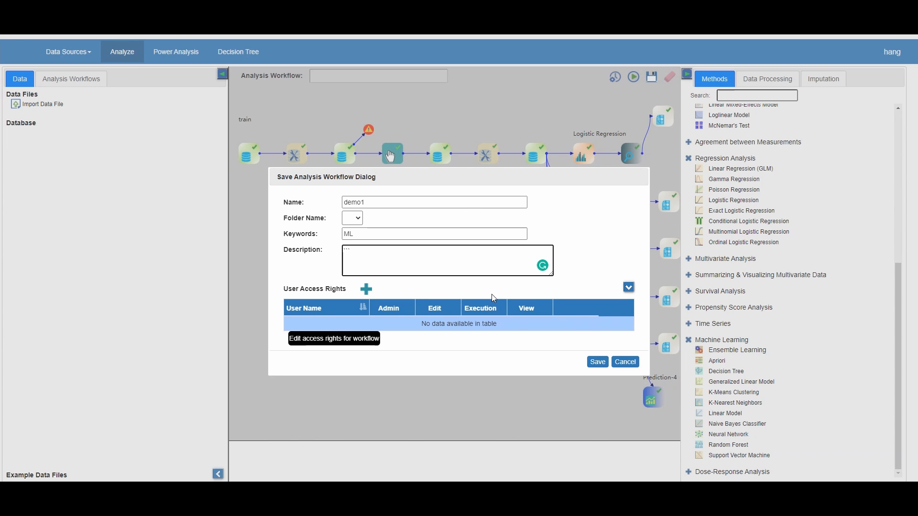
{"action": "left_click", "coordinate": [601, 365]}
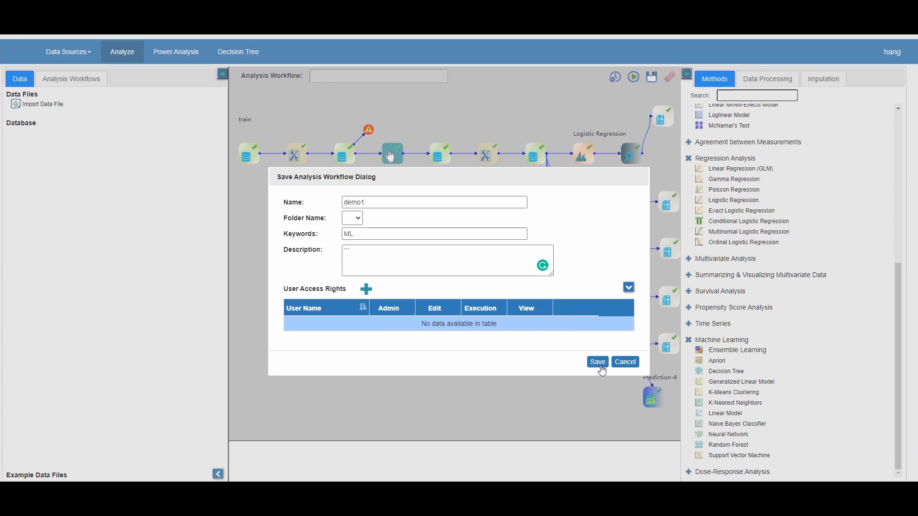
- Clear the canvas and reload the saved demo1 workflow from the shared workflows
{"action": "left_click", "coordinate": [71, 79]}
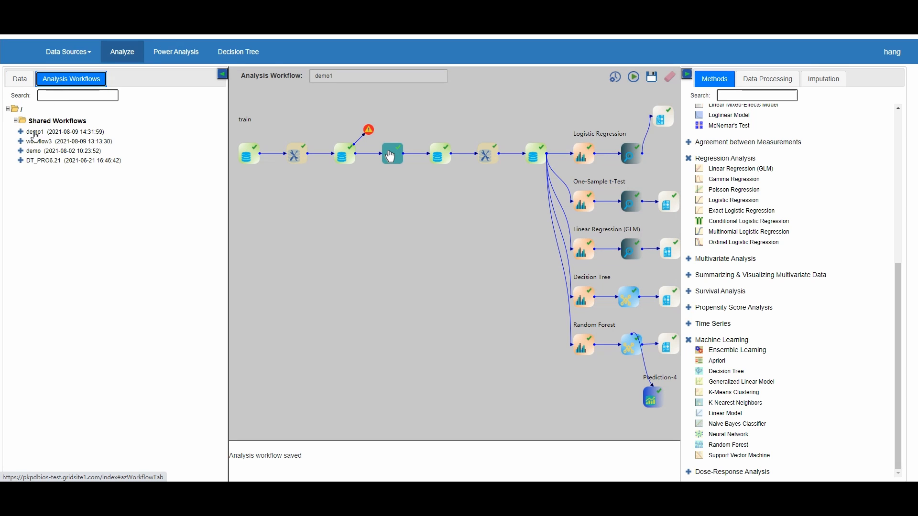
{"action": "left_click", "coordinate": [669, 78]}
{"action": "left_click_drag", "start_coordinate": [42, 134], "coordinate": [445, 183]}
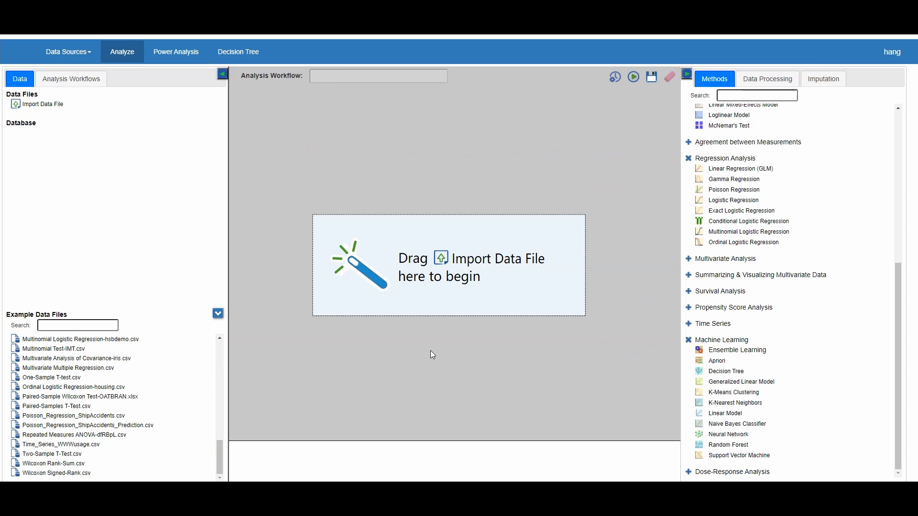
- Load the saved demo2 workflow and apply its Random Forest model to Poisson_Regression_ShipAccidents_Prediction.csv with all variables selected
{"action": "left_click", "coordinate": [92, 81]}
{"action": "left_click_drag", "start_coordinate": [37, 135], "coordinate": [354, 149]}
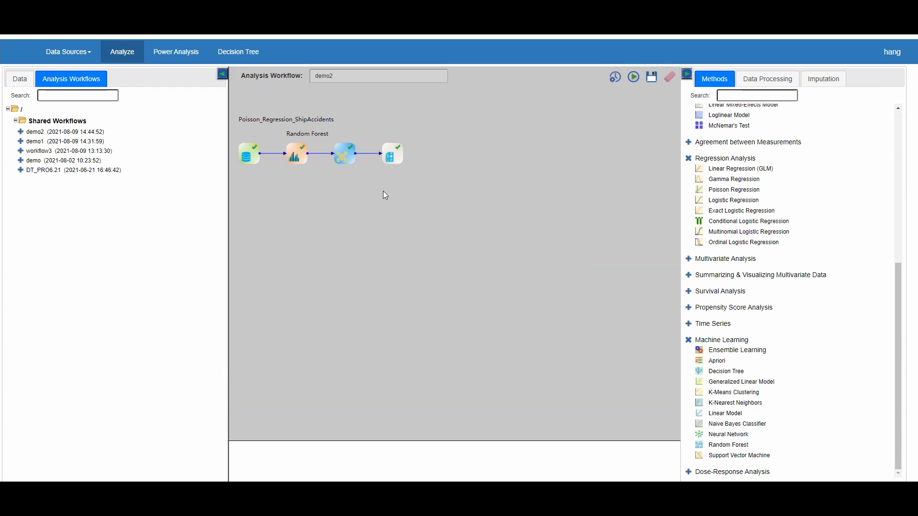
{"action": "left_click", "coordinate": [20, 79]}
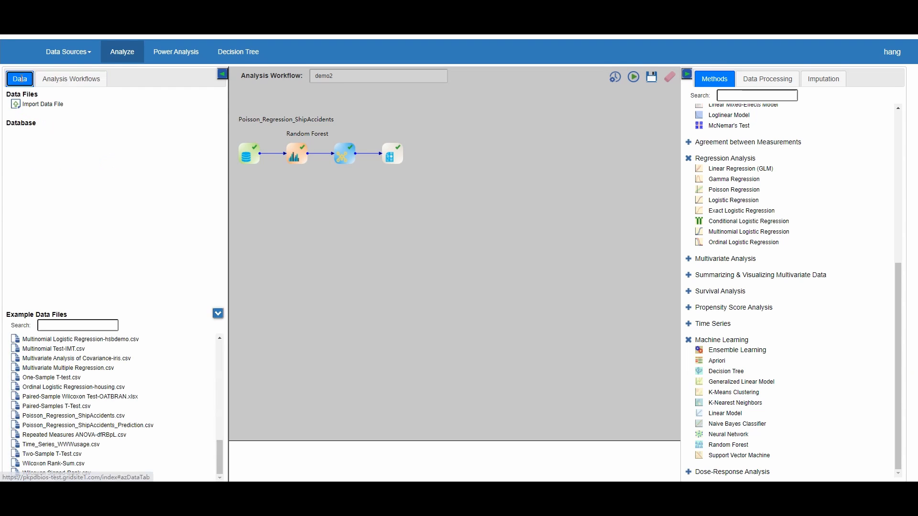
{"action": "left_click_drag", "start_coordinate": [129, 425], "coordinate": [339, 151]}
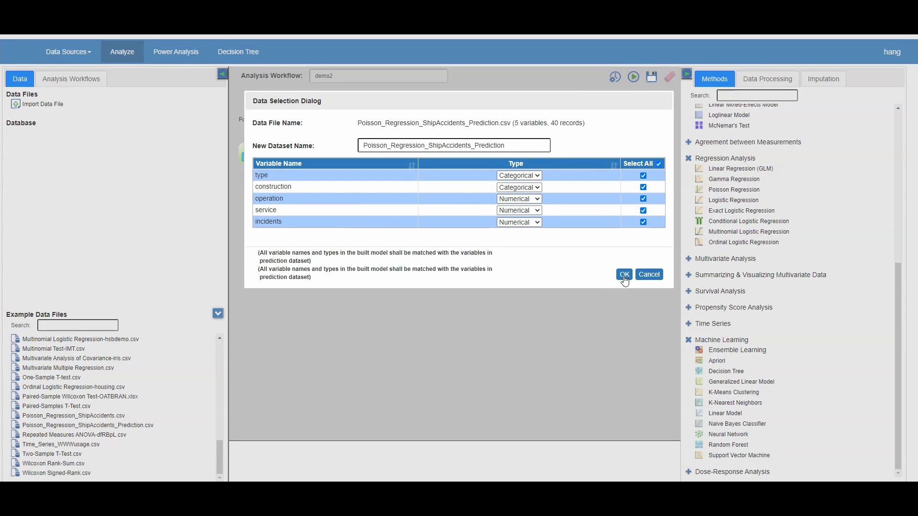
{"action": "left_click", "coordinate": [625, 275]}
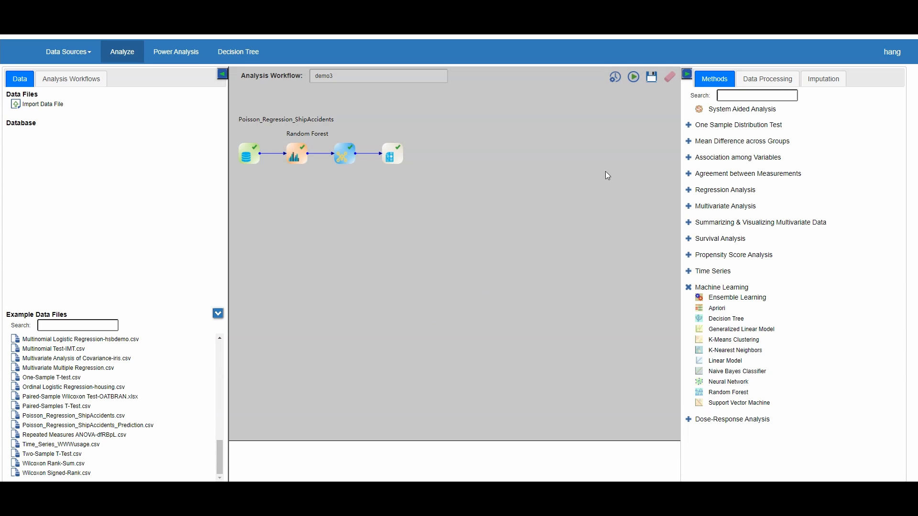
- Run the demo3 workflow on the local file poisson2.csv with Reload enabled, and view its Random Forest model
{"action": "left_click", "coordinate": [634, 77]}
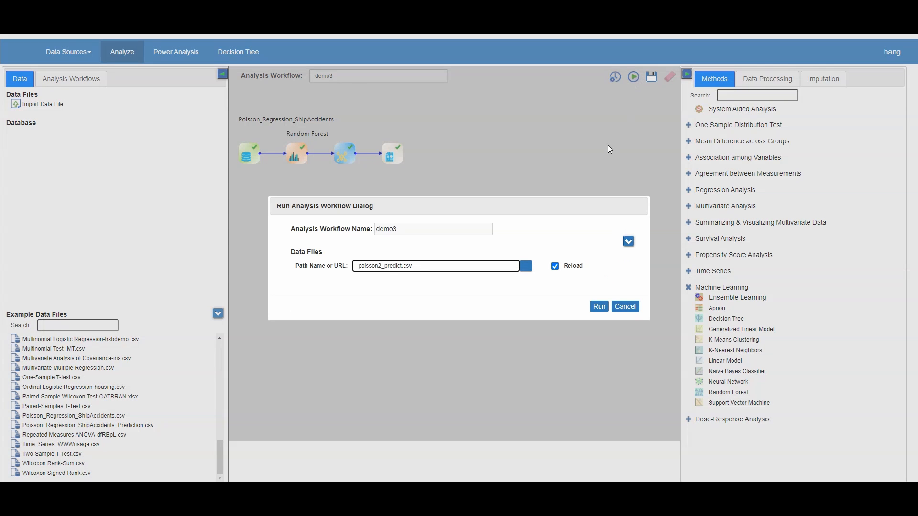
{"action": "left_click", "coordinate": [526, 264]}
{"action": "left_click", "coordinate": [274, 137]}
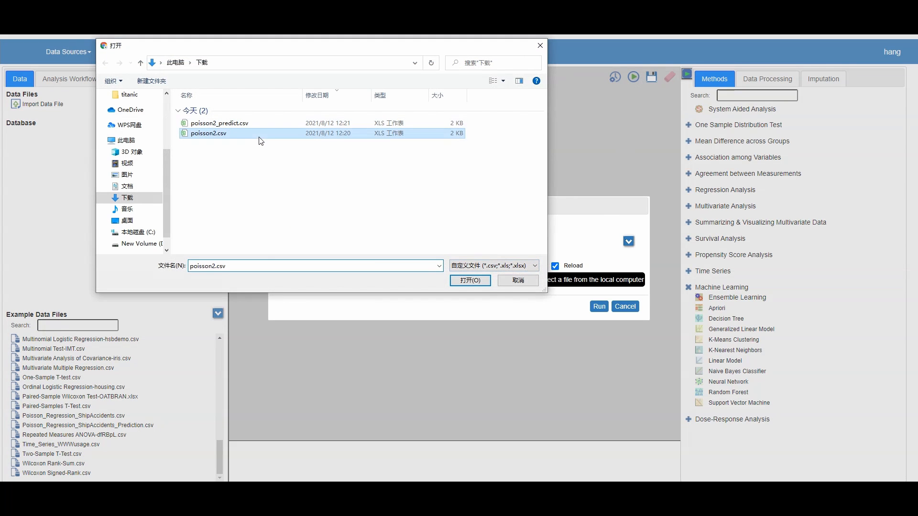
{"action": "left_click", "coordinate": [470, 280]}
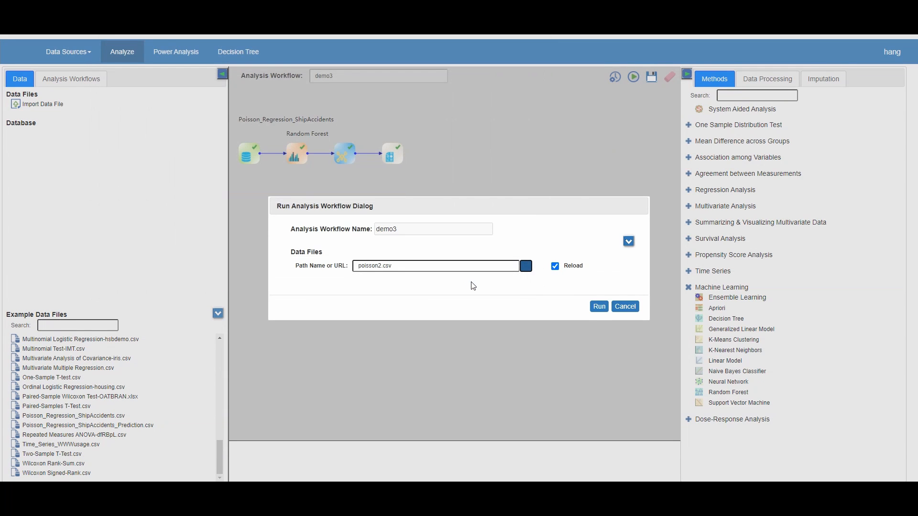
{"action": "left_click", "coordinate": [598, 307]}
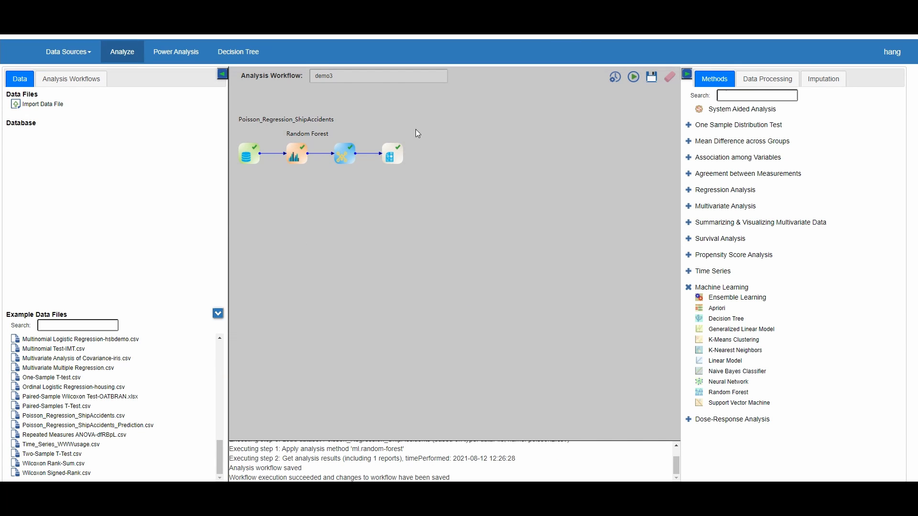
{"action": "double_click", "coordinate": [347, 159]}
{"action": "scroll", "coordinate": [363, 188], "scroll_direction": "down", "scroll_amount": 10}
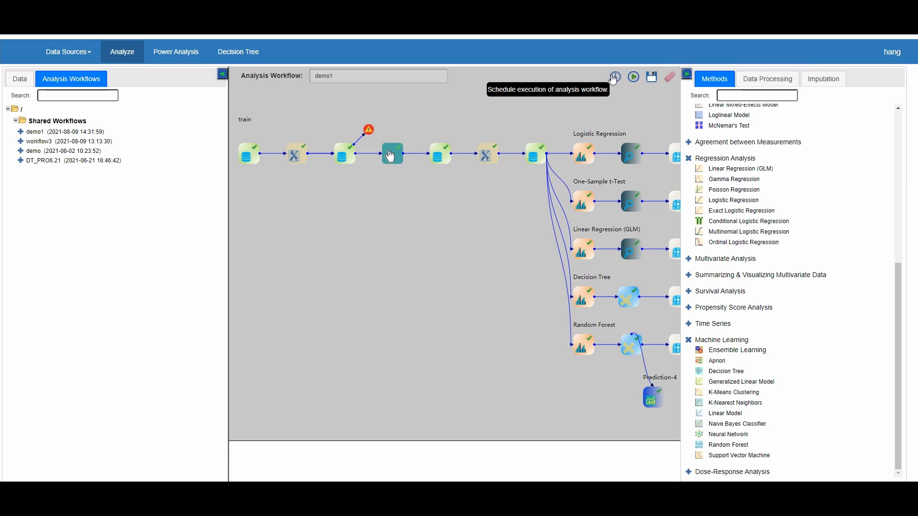
- Open the execution schedule settings for the demo1 workflow
{"action": "left_click", "coordinate": [614, 77]}
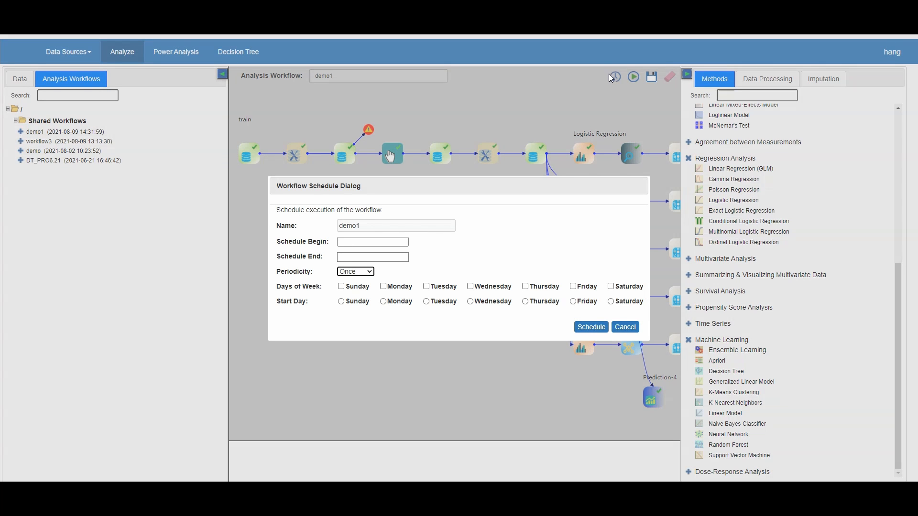